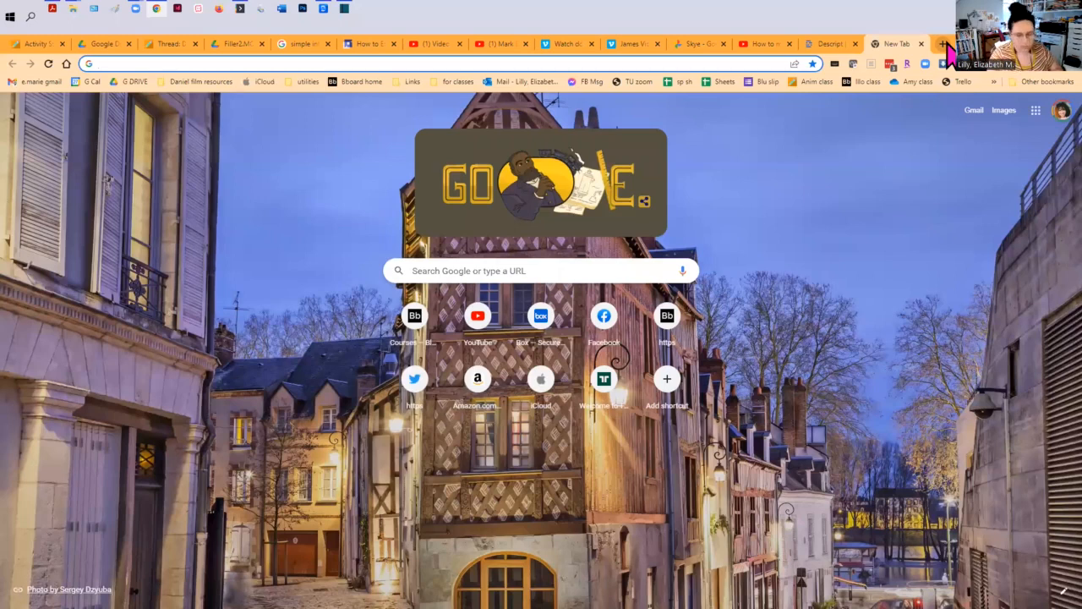
# Step: Open descript.com in the browser, follow its free get-started link, and return to the previous page
pyautogui.write('descript.')
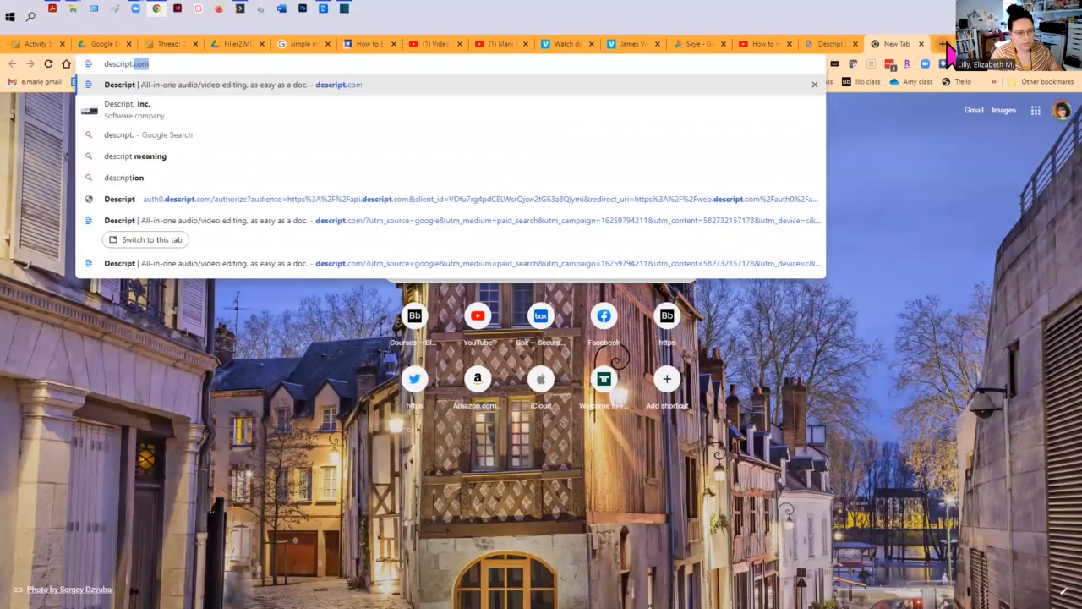
pyautogui.write('com')
pyautogui.press('Return')
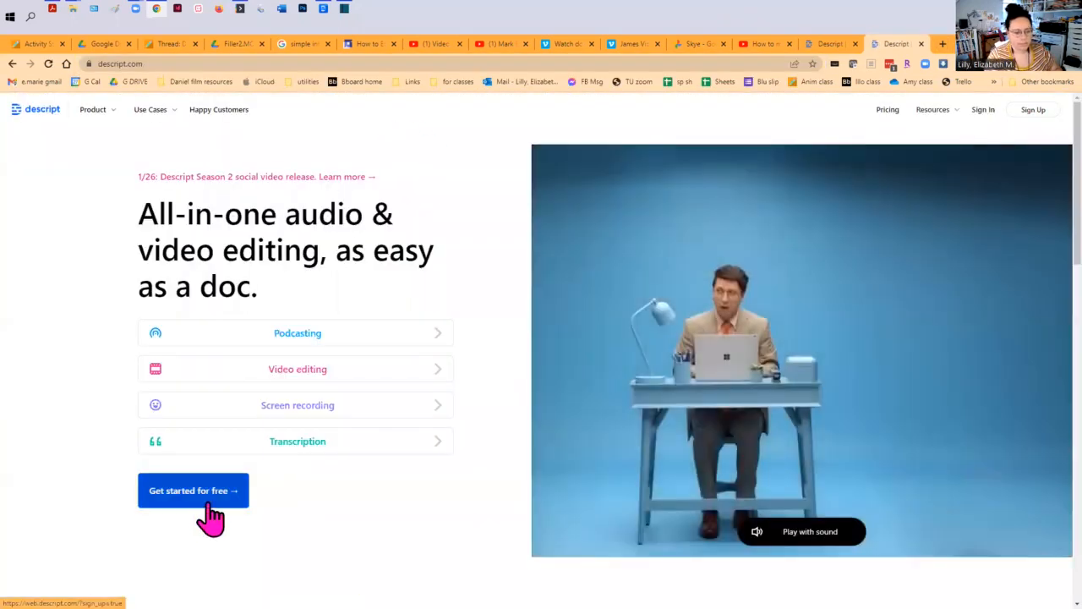
pyautogui.click(202, 500)
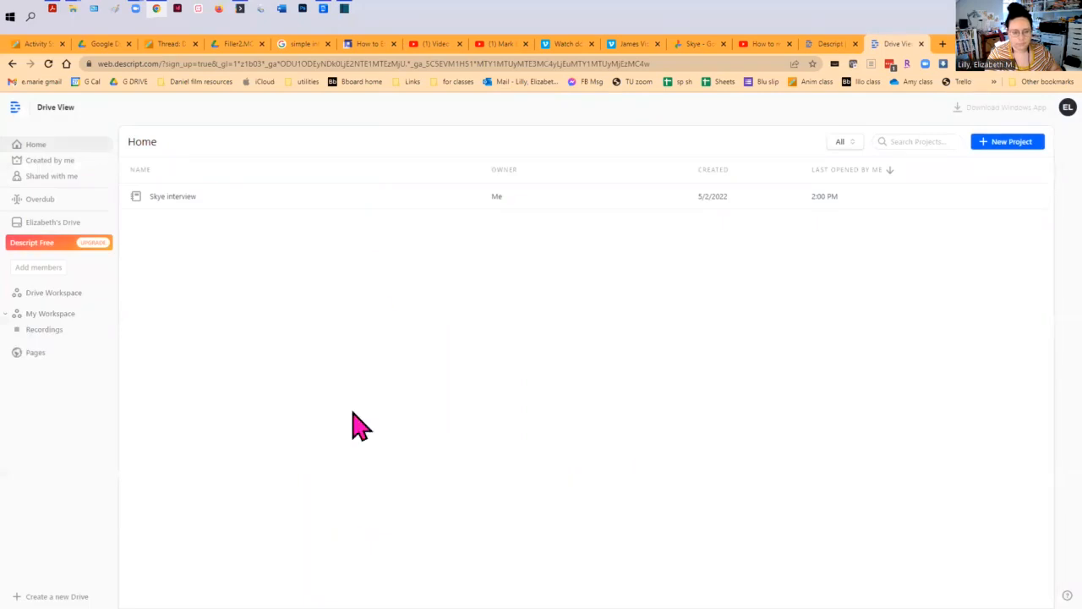
pyautogui.click(12, 63)
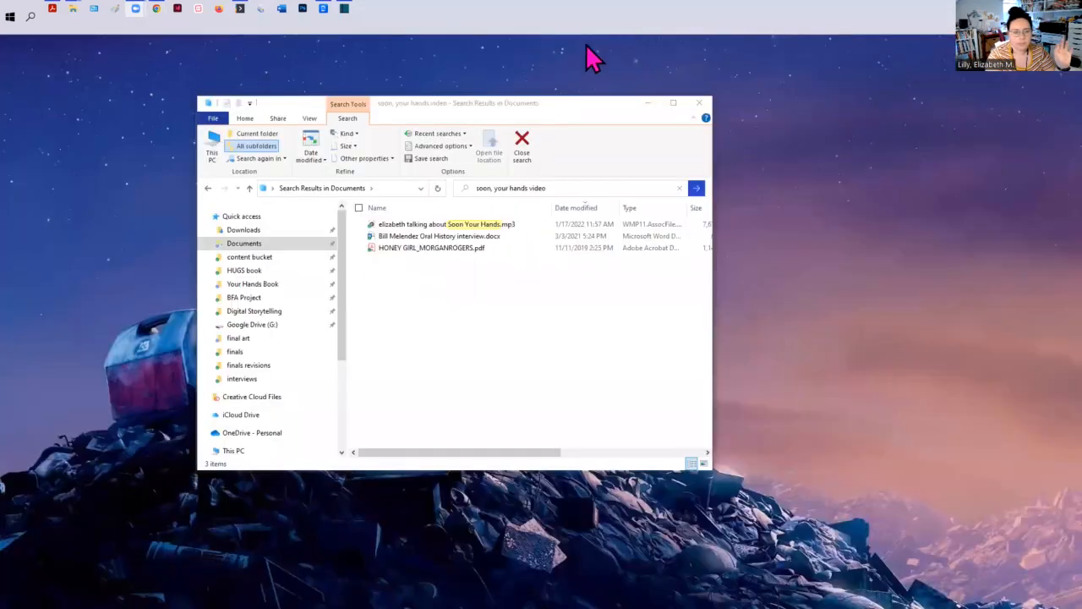
# Step: Switch to the Descript desktop app and create a new project named Interview in My Workspace
pyautogui.click(323, 10)
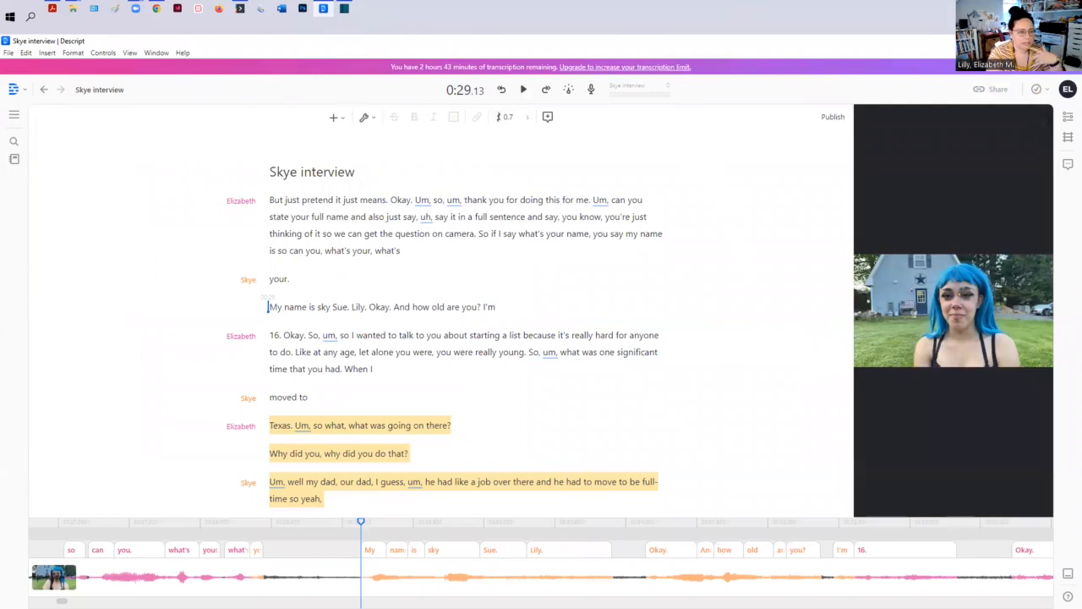
pyautogui.click(9, 52)
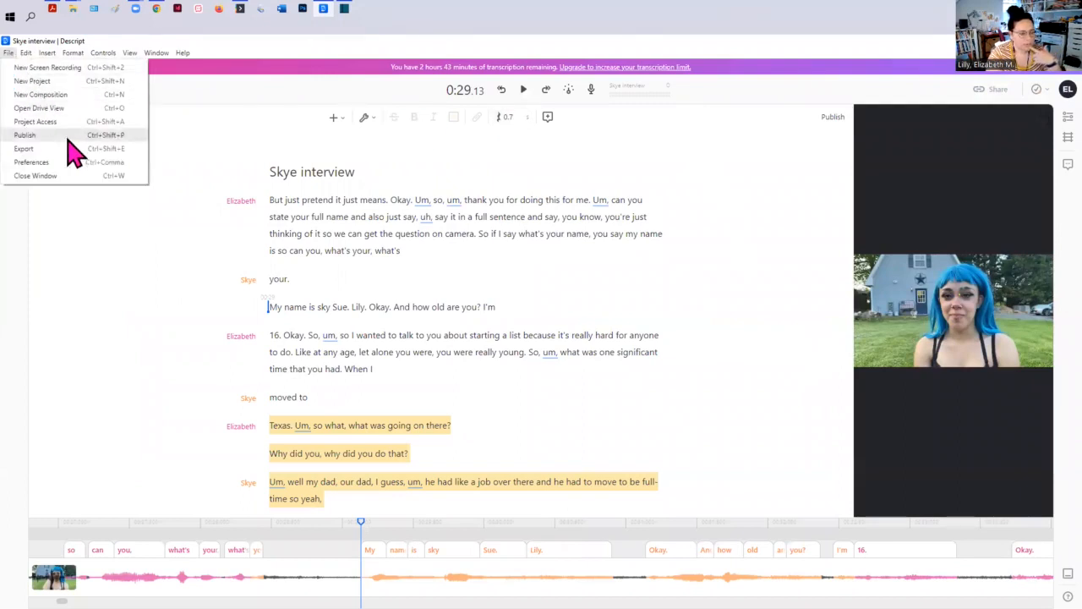
pyautogui.click(39, 84)
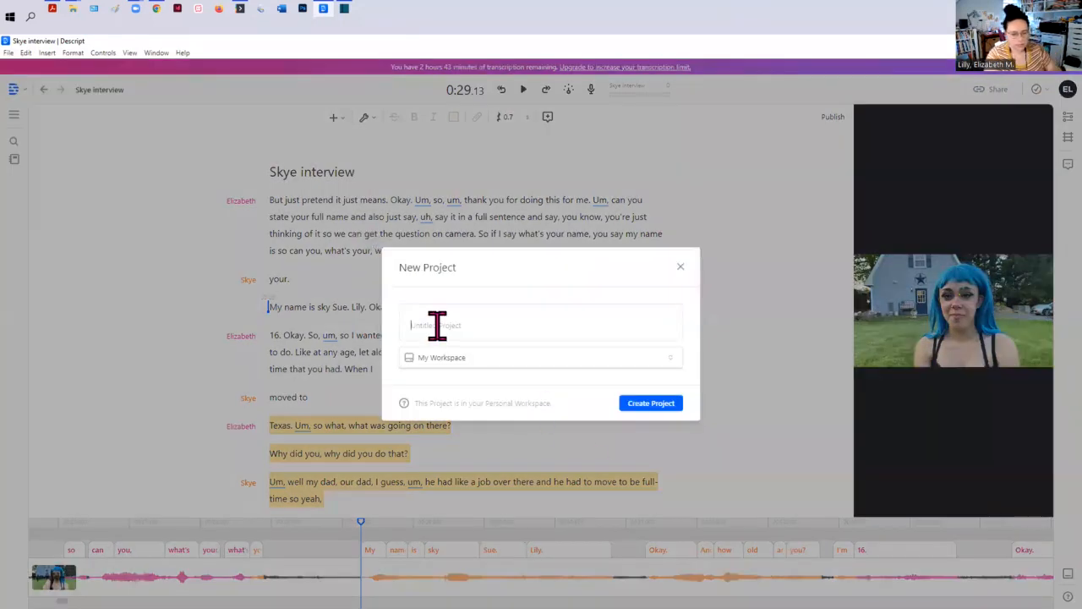
pyautogui.write('S')
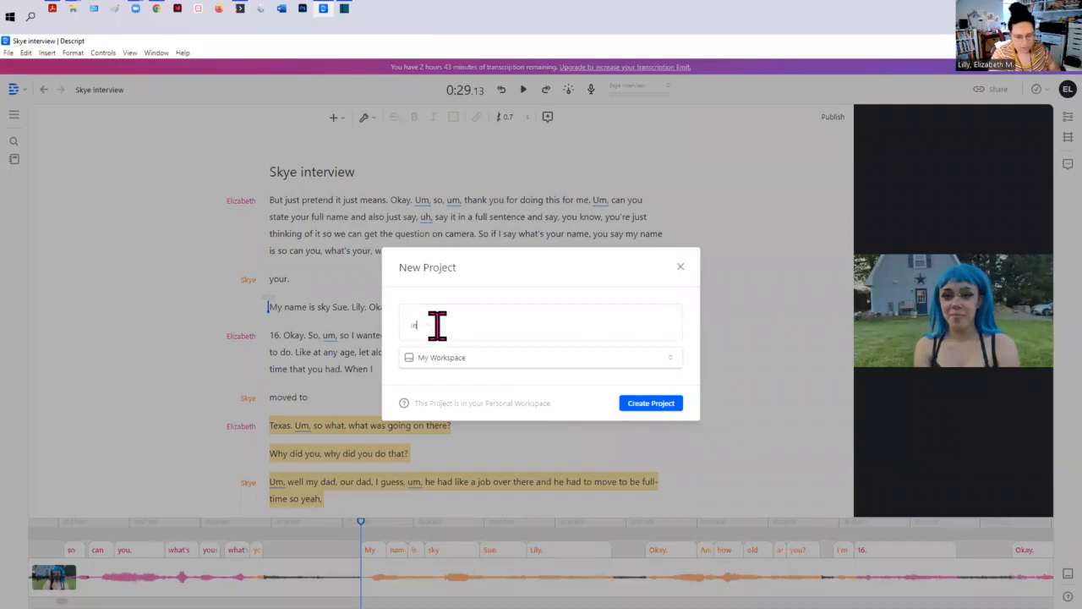
pyautogui.click(664, 407)
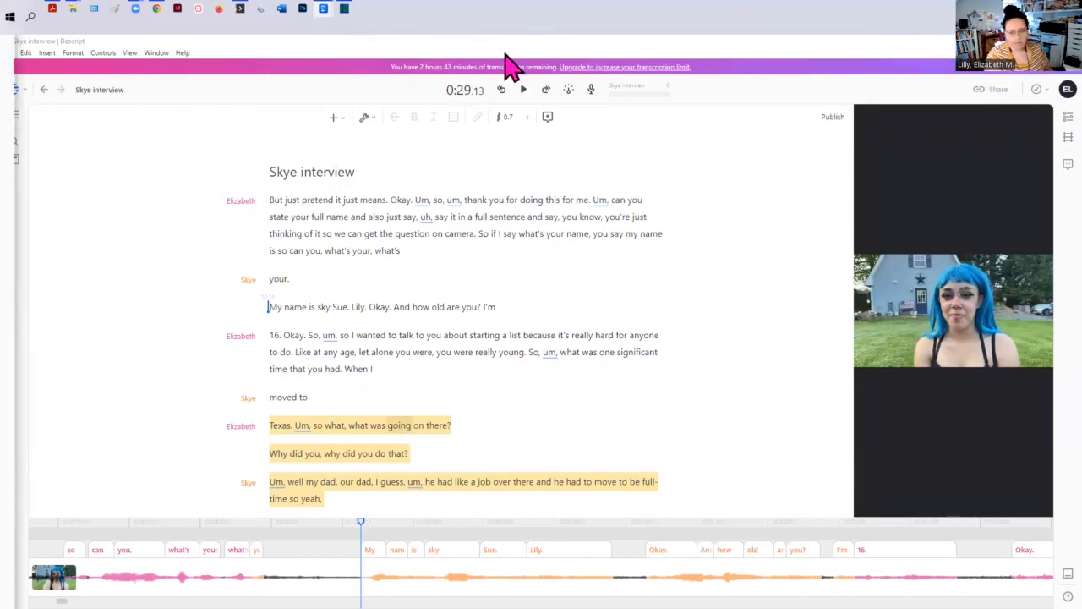
pyautogui.click(829, 46)
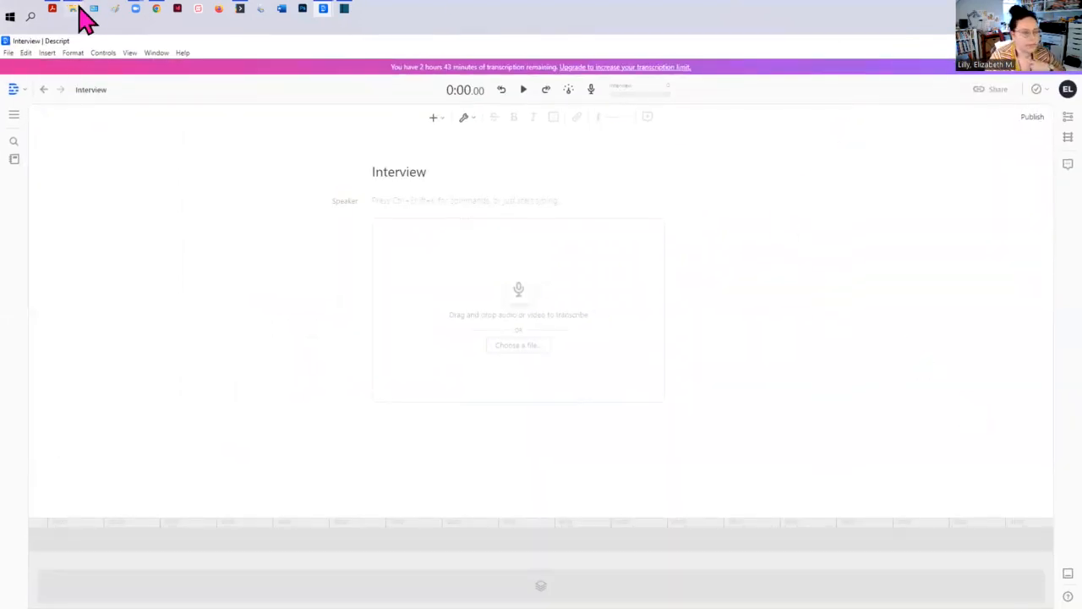
# Step: Switch to File Explorer and open the interviewee's documentary folder inside Digital Storytelling
pyautogui.moveTo(74, 10)
pyautogui.click(138, 78)
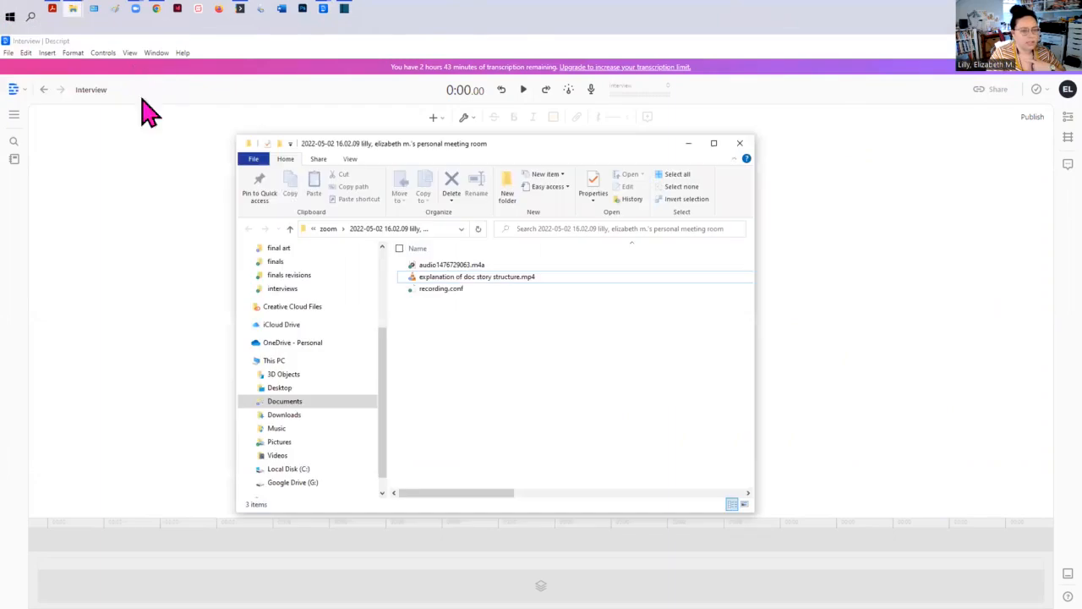
pyautogui.scroll(5, 313, 372)
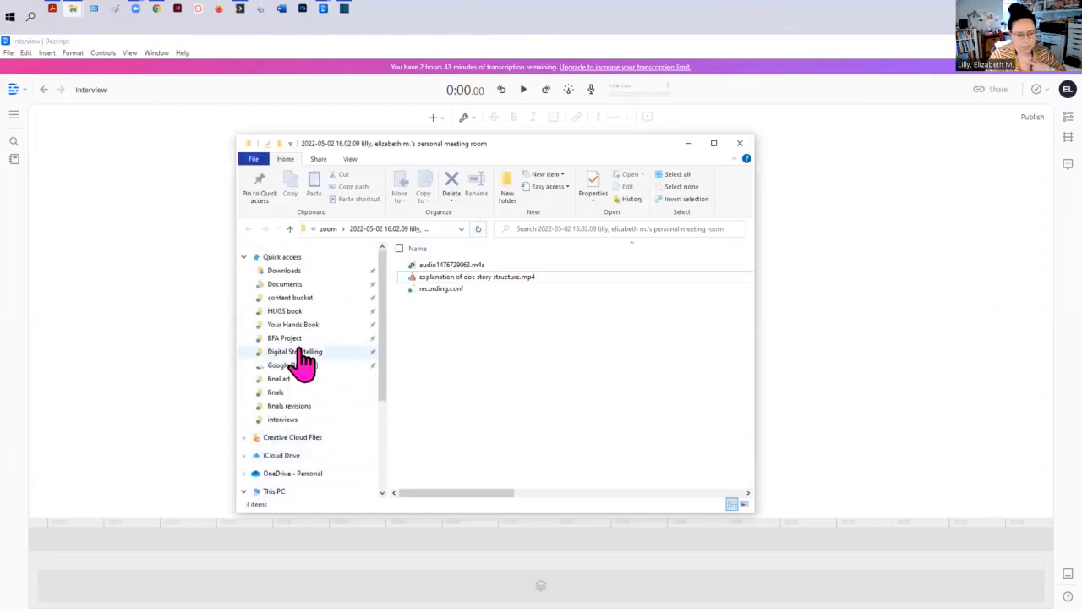
pyautogui.click(370, 351)
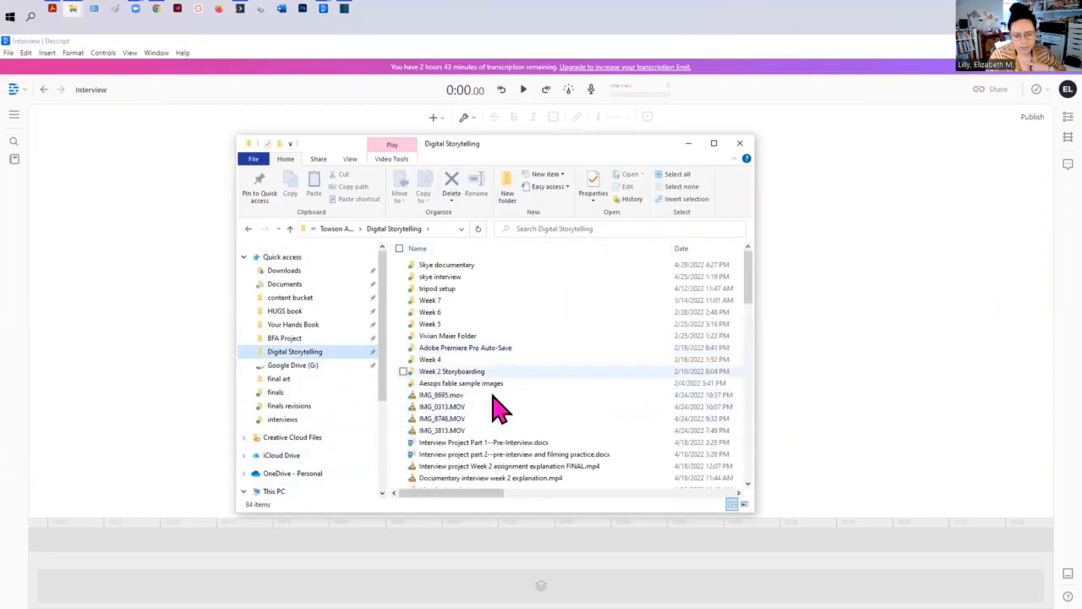
pyautogui.doubleClick(461, 269)
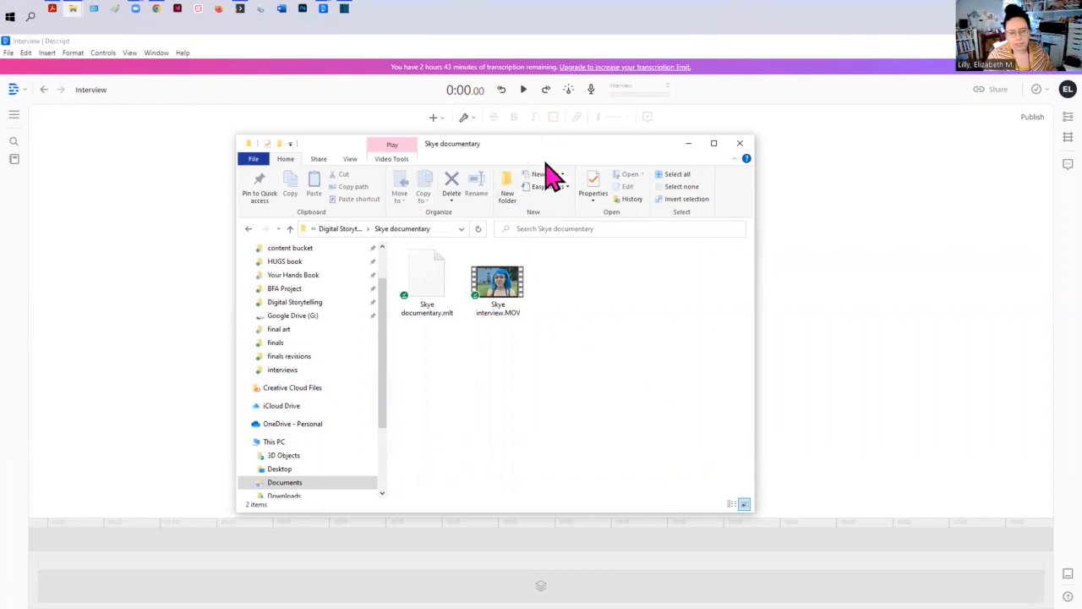
# Step: Add the interview MOV file from the folder to the Interview project and transcribe it in English
pyautogui.moveTo(511, 146); pyautogui.dragTo(818, 252)
pyautogui.moveTo(790, 392); pyautogui.dragTo(698, 499)
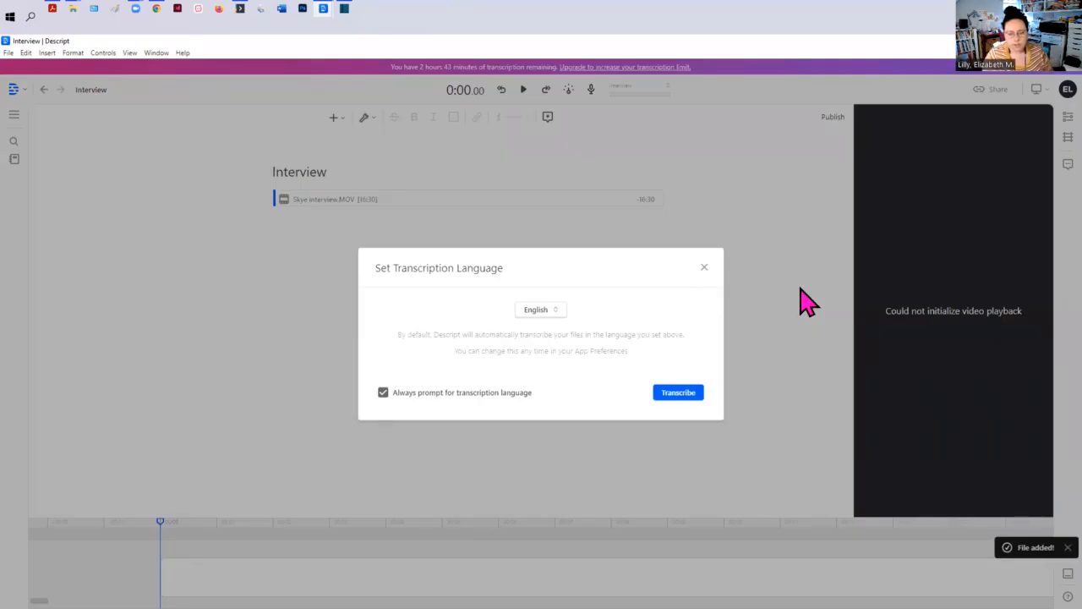
pyautogui.click(681, 394)
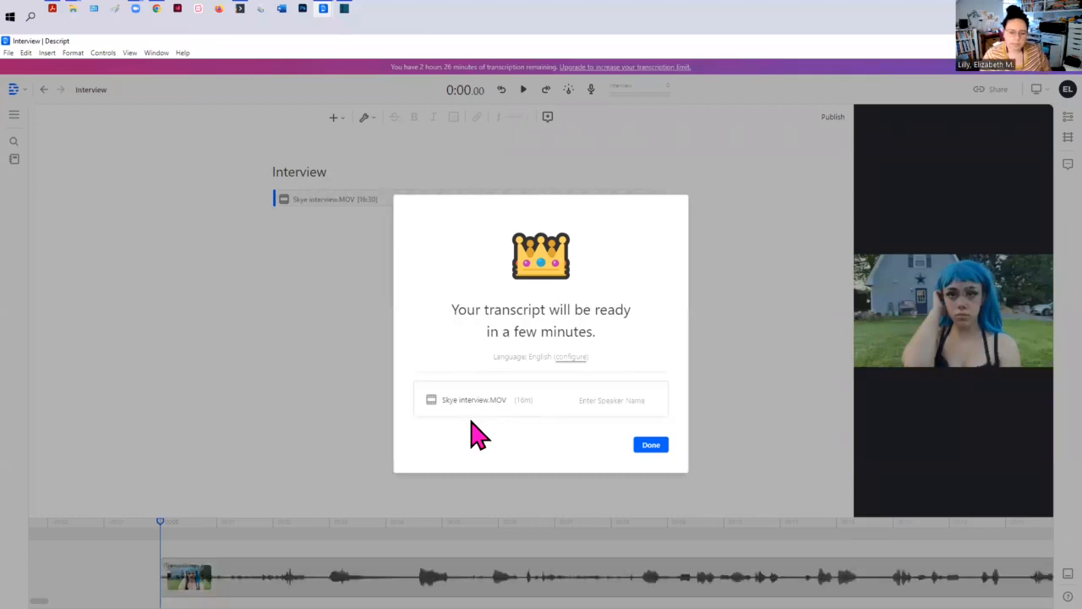
# Step: Turn on automatic speaker detection for the interview video and finish the transcription setup
pyautogui.click(586, 400)
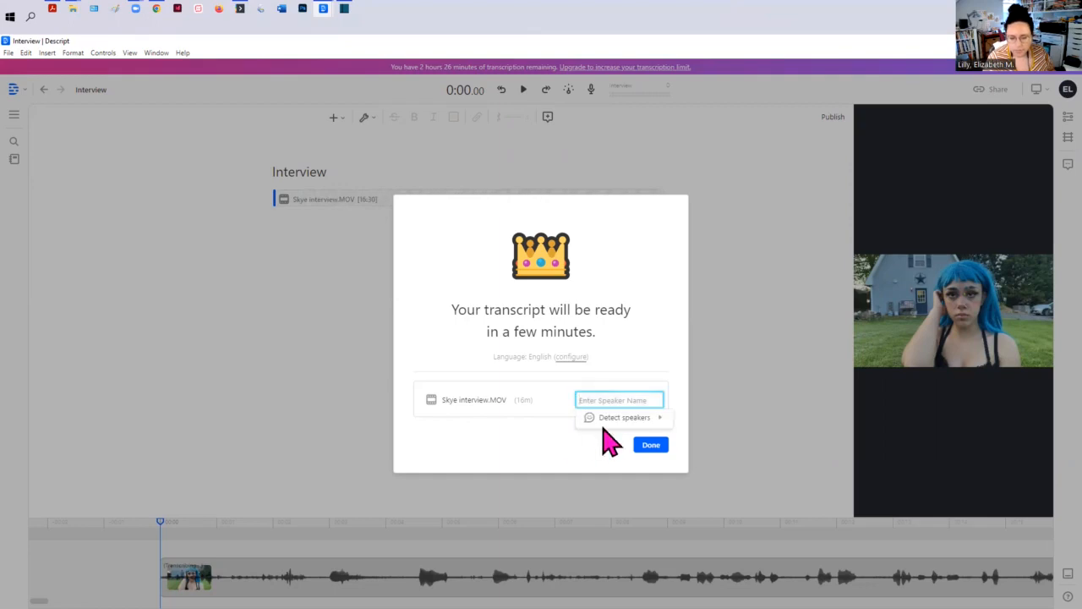
pyautogui.click(614, 421)
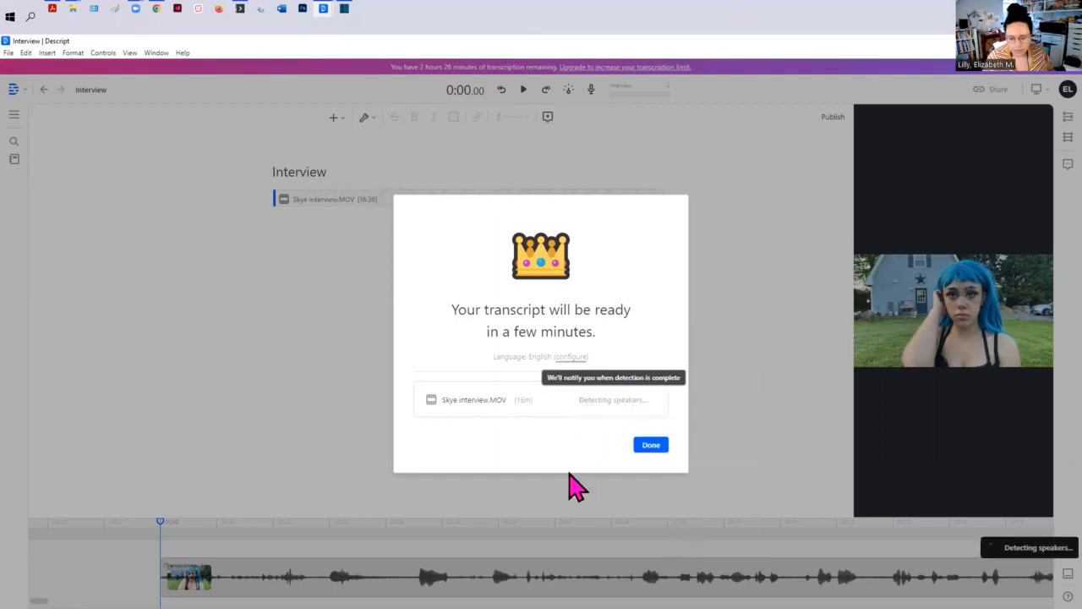
pyautogui.click(651, 444)
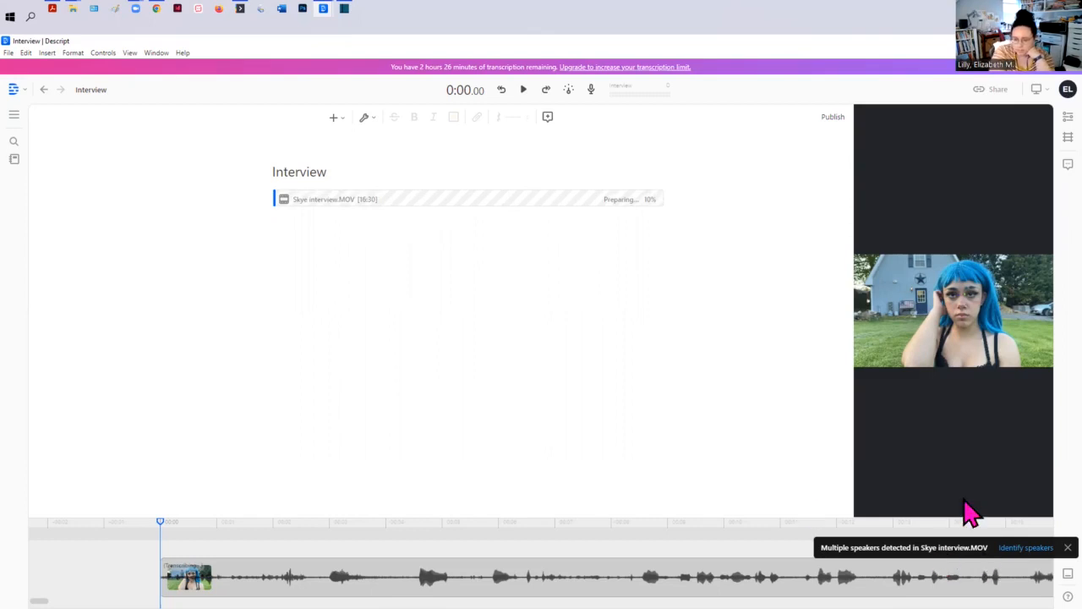
# Step: Start identifying the detected speakers, listen to clip 1, and label it with the interviewer's first name
pyautogui.click(1014, 547)
pyautogui.click(607, 413)
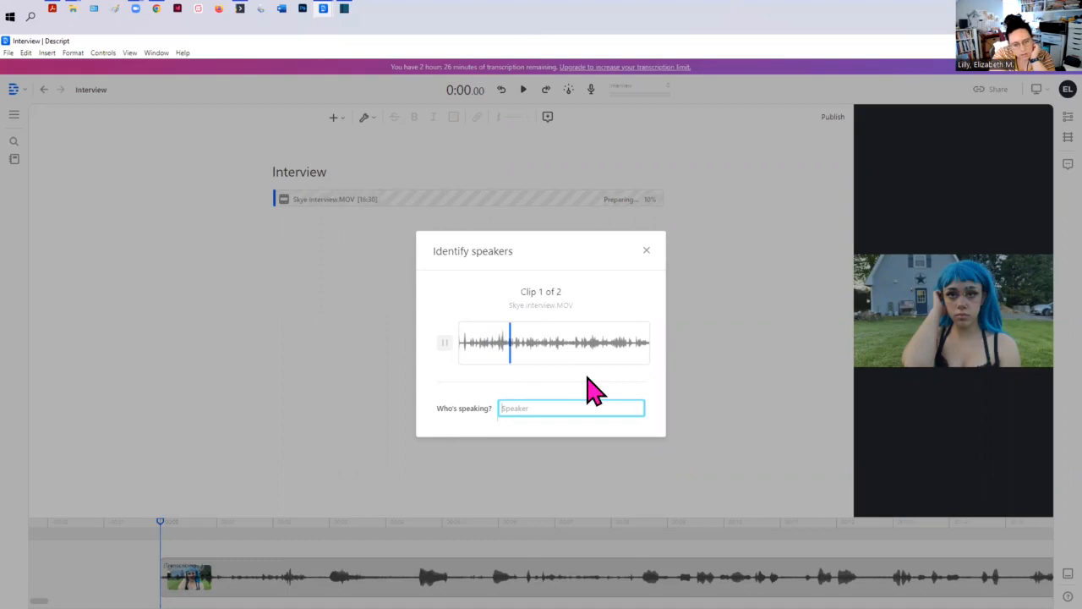
pyautogui.click(444, 343)
pyautogui.click(538, 408)
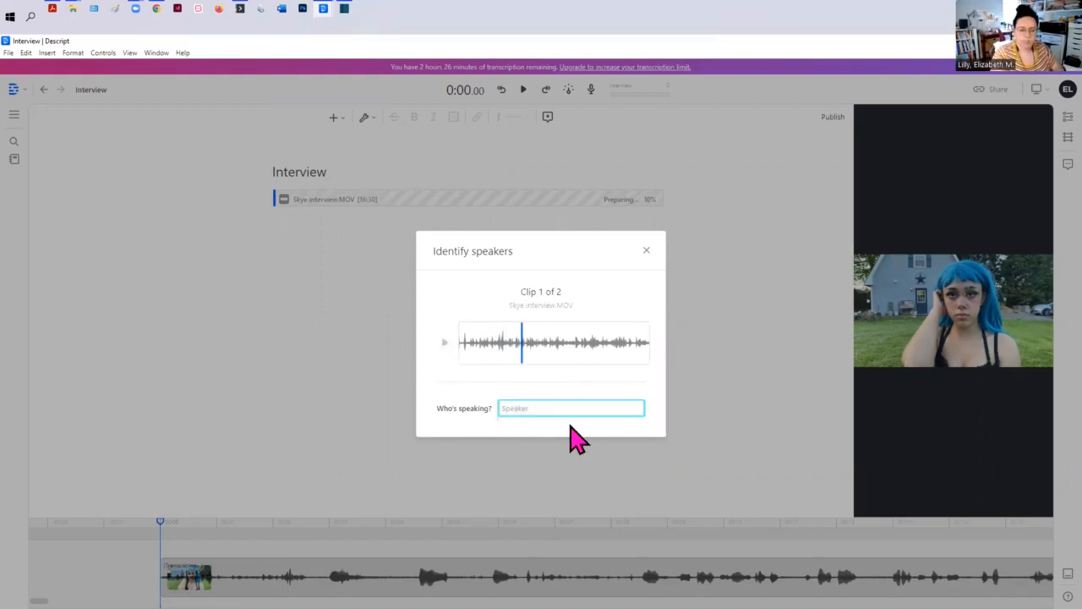
pyautogui.write('Elizabeth')
pyautogui.click(569, 427)
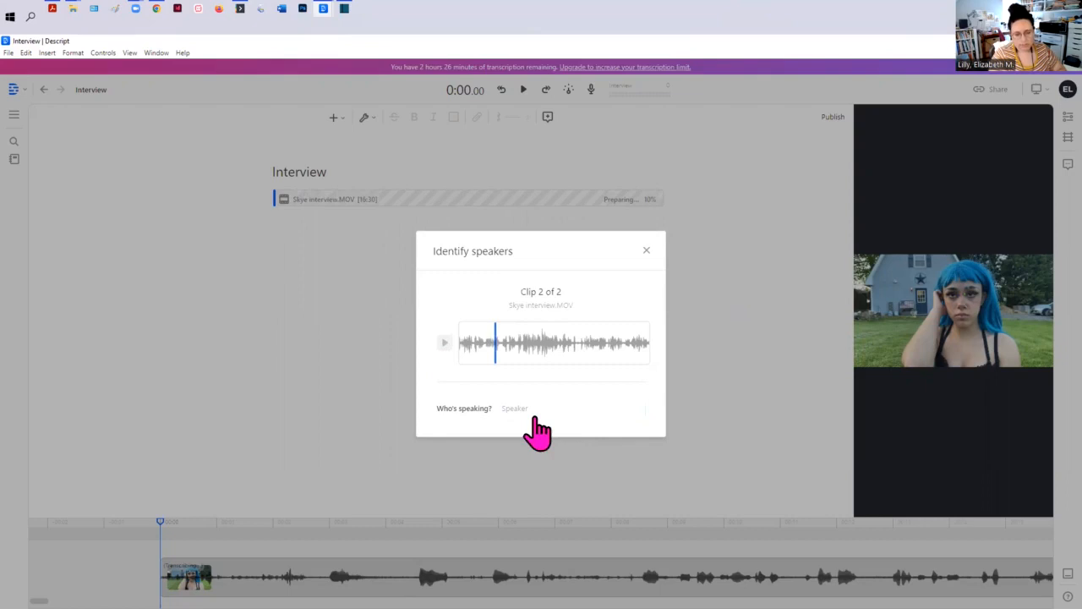
# Step: Label clip 2 with the interviewee's first name as a new speaker and close the speaker identification
pyautogui.write('Skye')
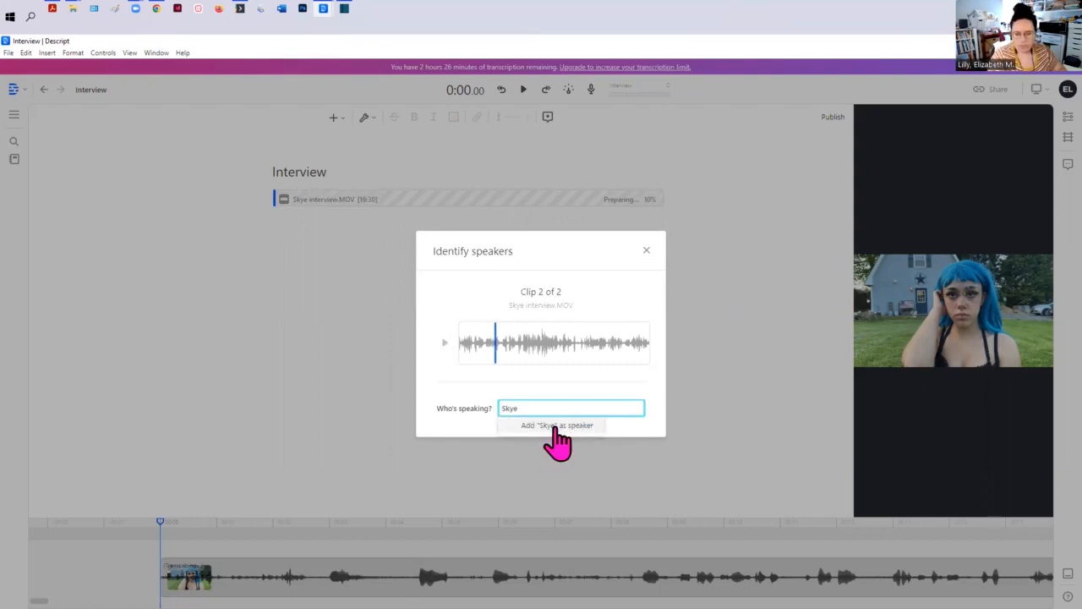
pyautogui.click(558, 425)
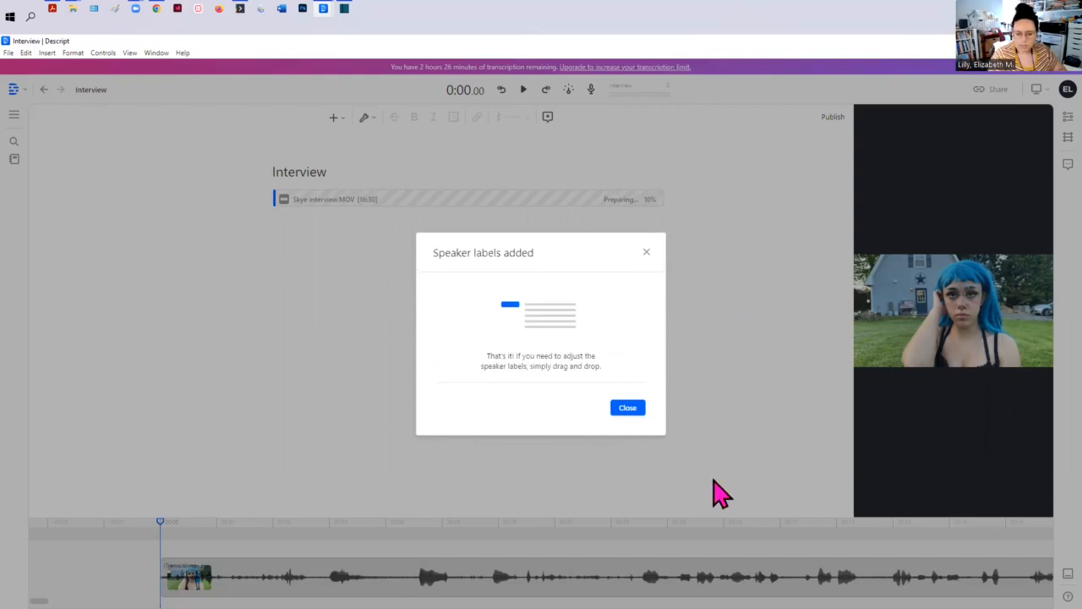
pyautogui.click(627, 410)
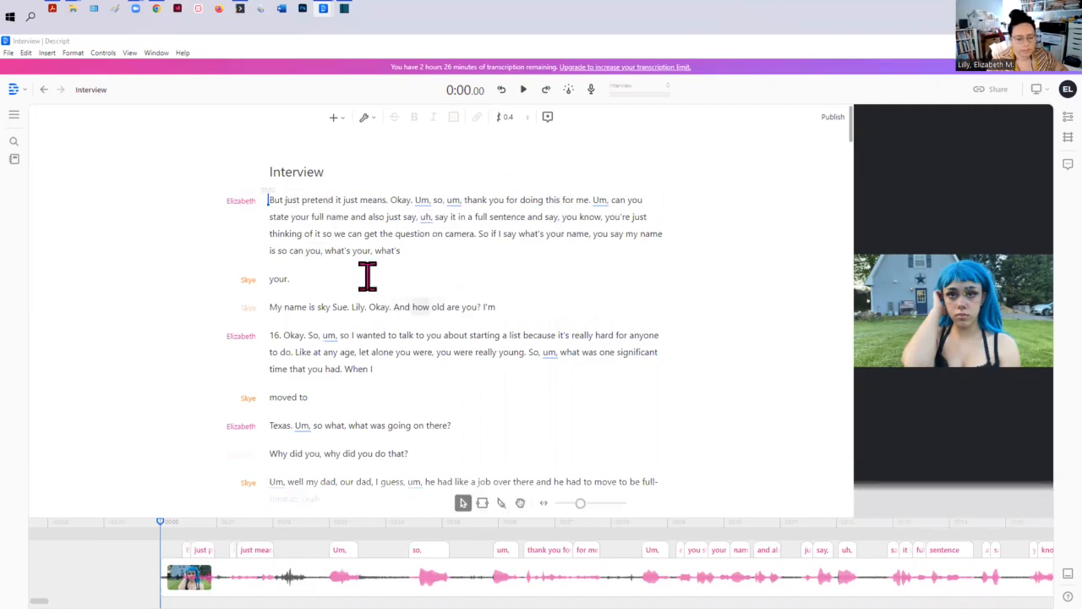
# Step: Skim the opening of the transcript and play the interview from its beginning for about eight seconds
pyautogui.scroll(-2, 367, 278)
pyautogui.scroll(-3, 355, 237)
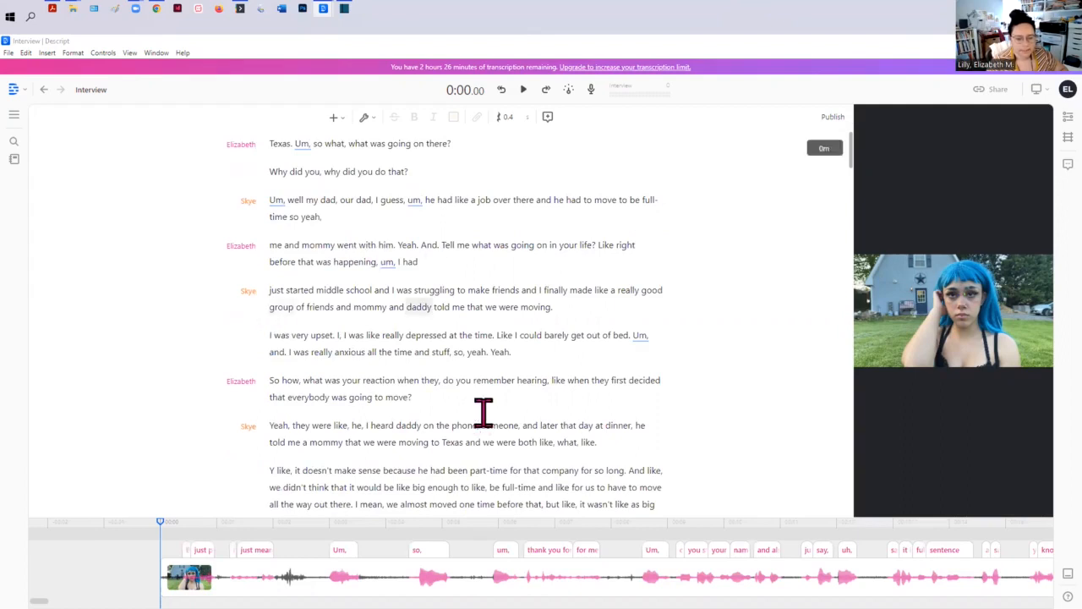
pyautogui.scroll(-2, 398, 363)
pyautogui.scroll(1, 338, 386)
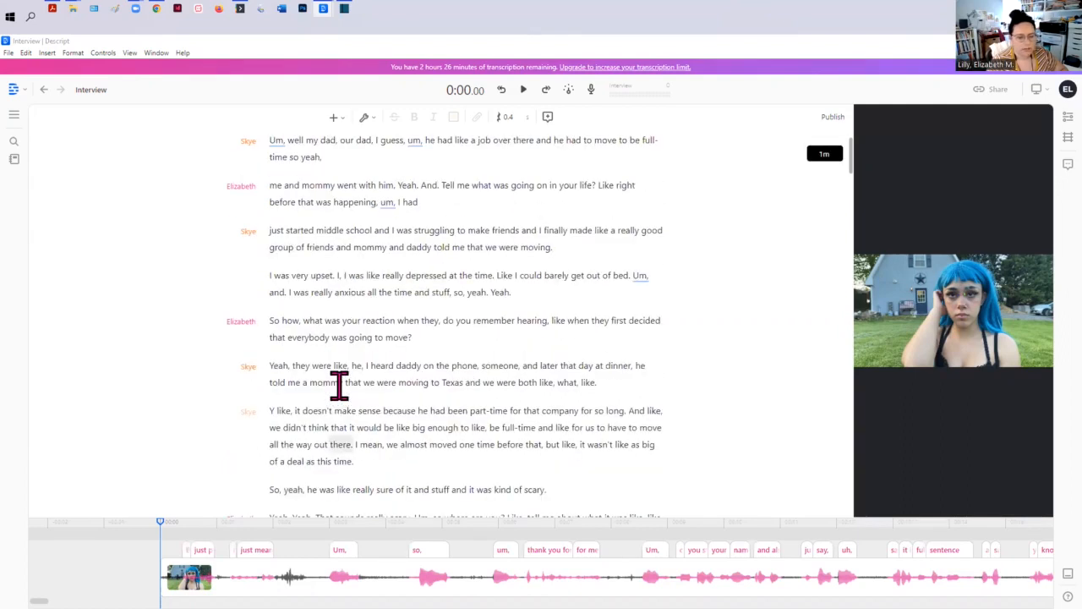
pyautogui.scroll(4, 338, 386)
pyautogui.scroll(1, 405, 319)
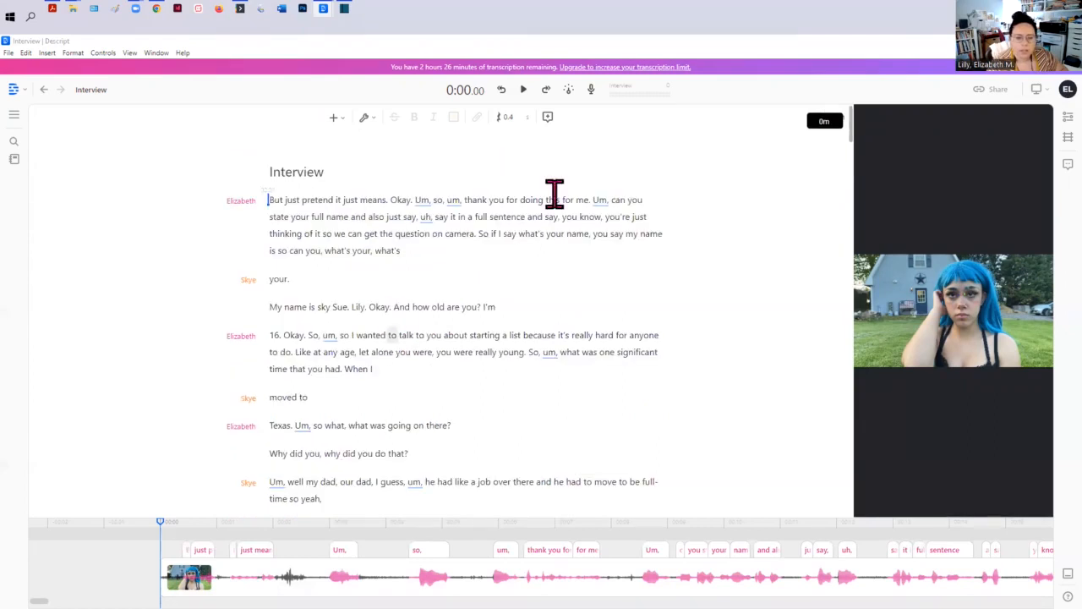
pyautogui.click(300, 200)
pyautogui.press('Home')
pyautogui.press('space')
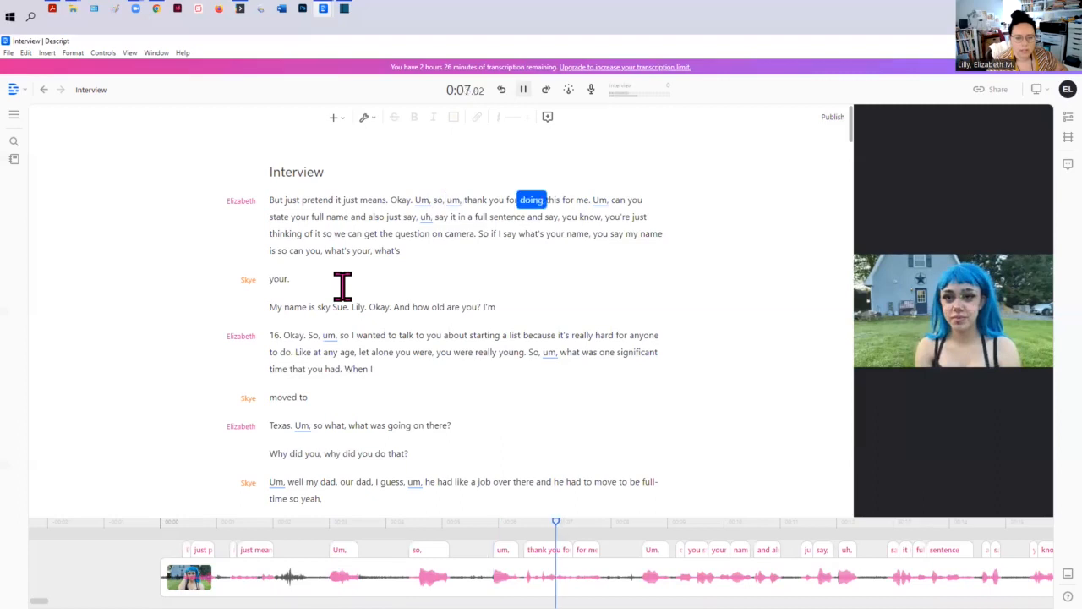
pyautogui.press('space')
# Step: Read through the interview transcript from the opening questions to around the seven-minute mark, checking the text and speaker labels
pyautogui.scroll(-1, 476, 336)
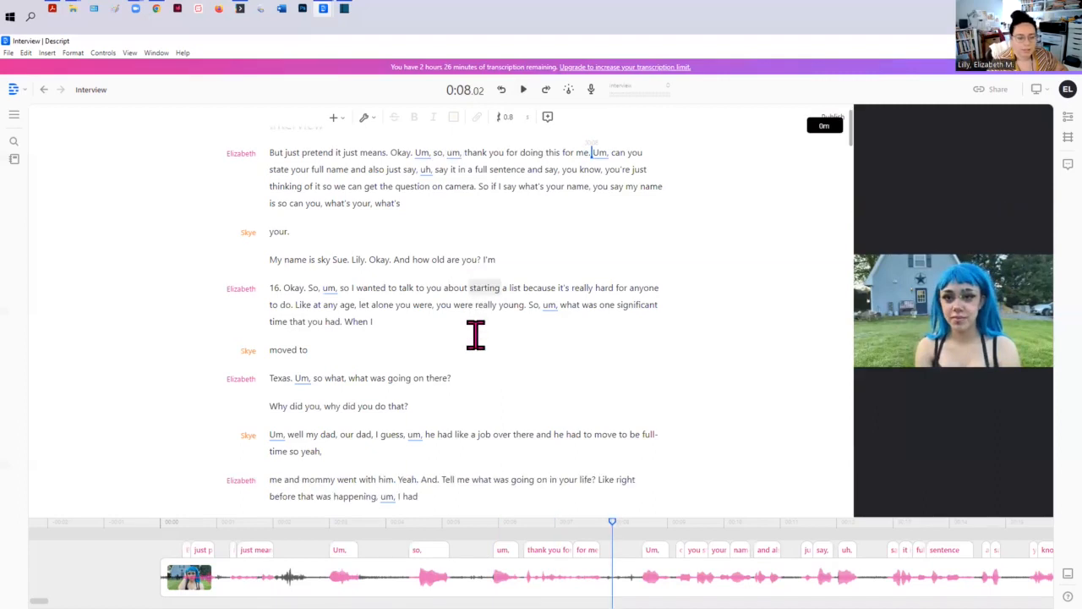
pyautogui.scroll(-3, 475, 335)
pyautogui.scroll(-1, 459, 290)
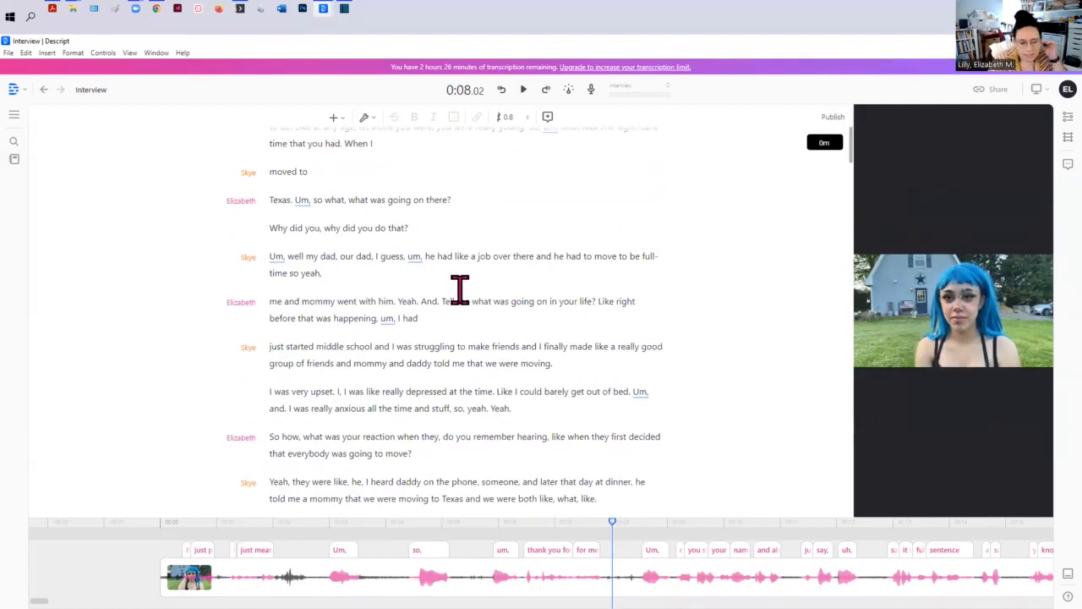
pyautogui.scroll(-1, 444, 387)
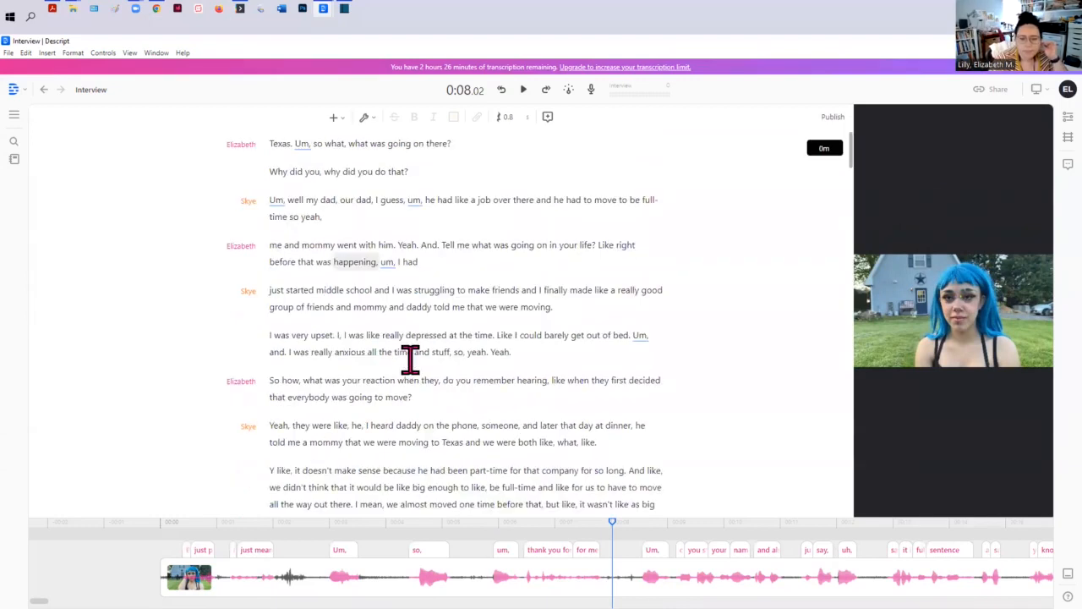
pyautogui.scroll(-2, 410, 356)
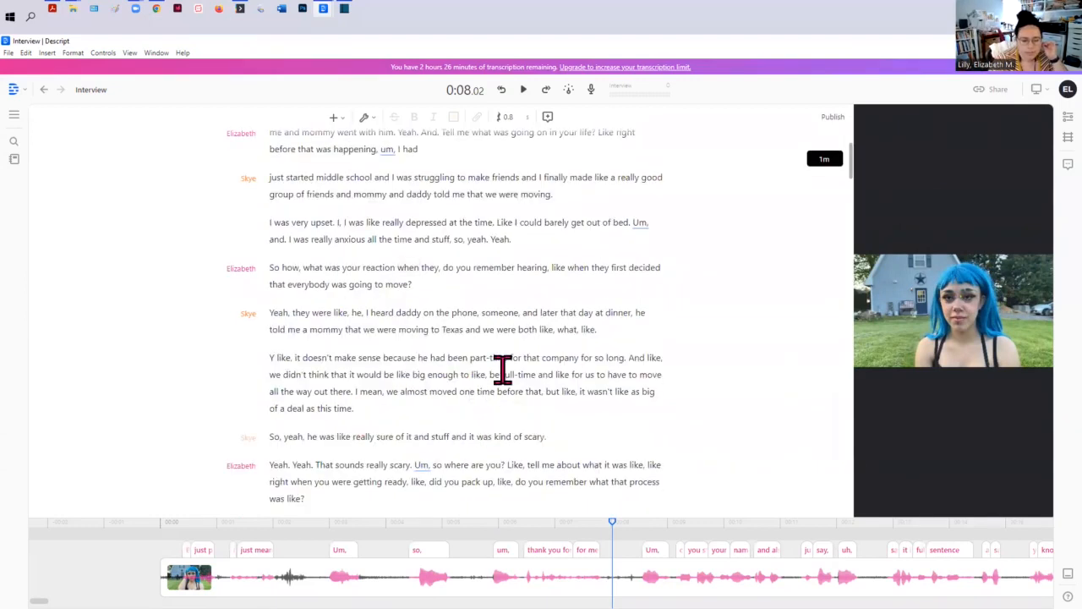
pyautogui.scroll(-4, 502, 370)
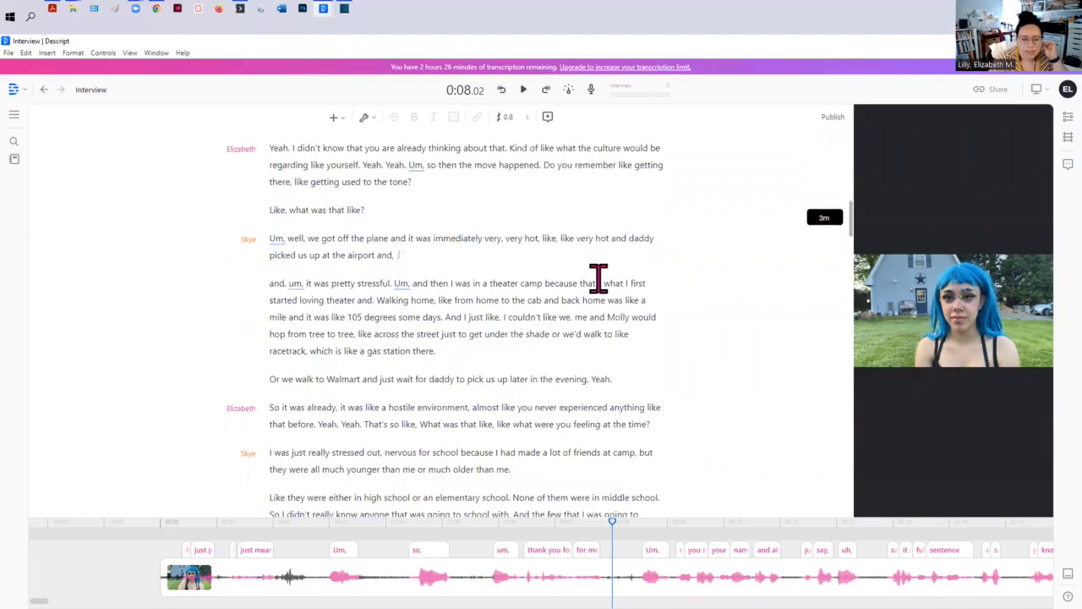
pyautogui.scroll(-2, 688, 330)
pyautogui.scroll(-5, 642, 305)
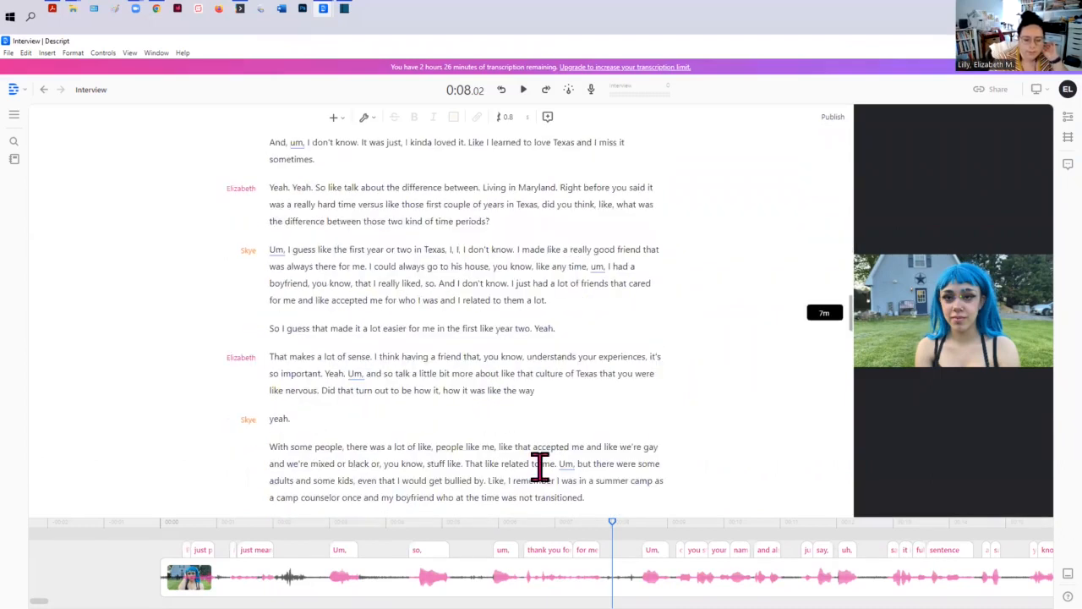
# Step: Continue reading the transcript from around the seven-minute mark to the eleven-minute mark, checking the wording and speaker labels
pyautogui.scroll(-5, 626, 365)
pyautogui.scroll(-5, 732, 393)
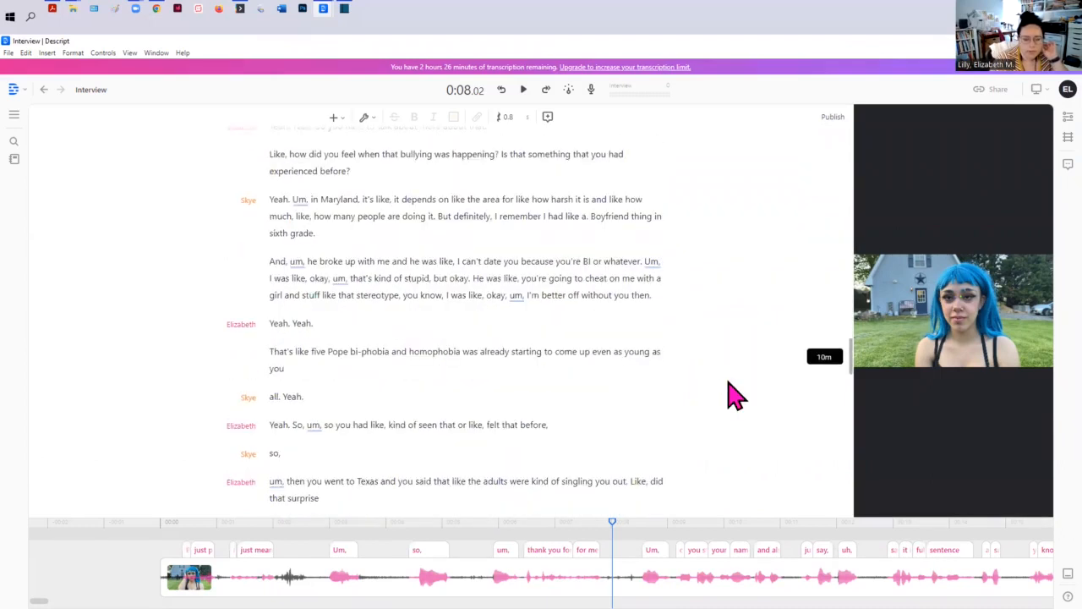
pyautogui.scroll(-4, 732, 394)
pyautogui.scroll(-4, 601, 380)
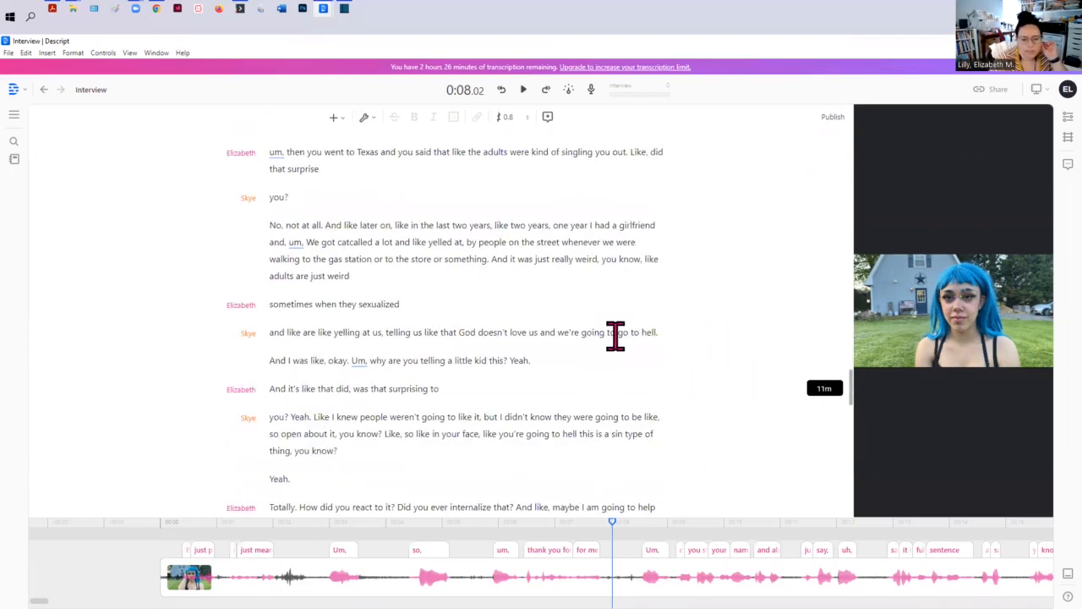
pyautogui.scroll(-1, 617, 338)
pyautogui.scroll(-5, 723, 389)
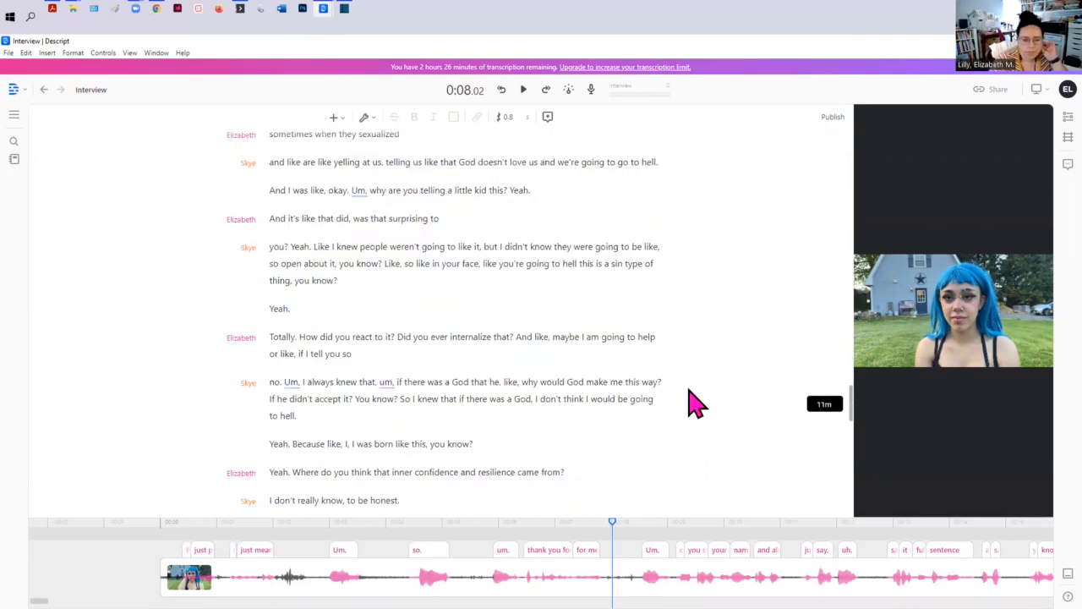
pyautogui.scroll(-1, 692, 404)
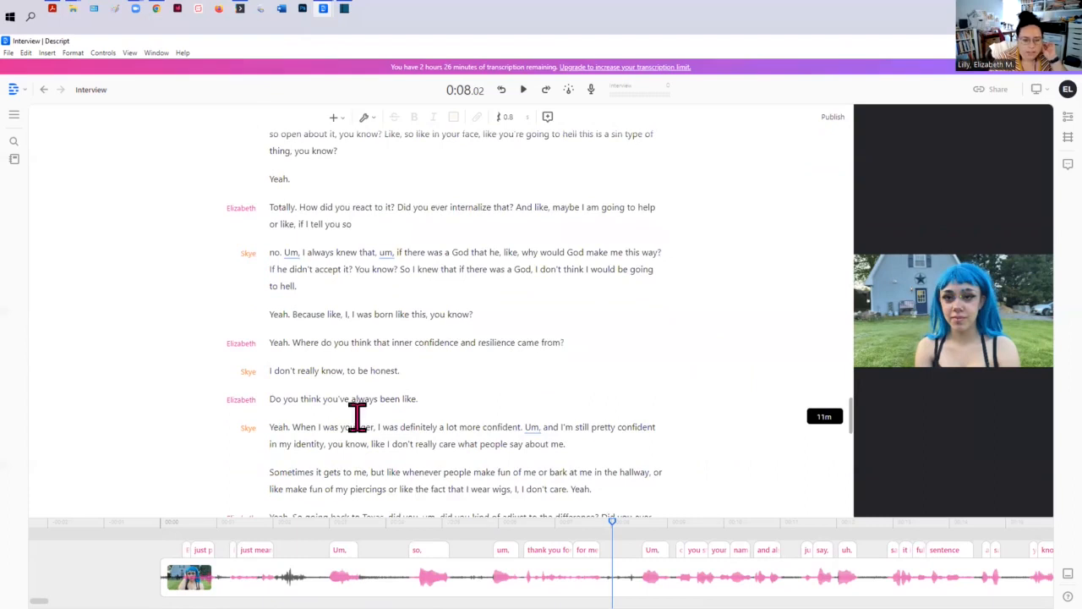
pyautogui.scroll(-2, 351, 440)
# Step: Return to the transcript's opening and reread it up to around the five-minute mark, looking for wrongly transcribed words
pyautogui.scroll(10, 372, 423)
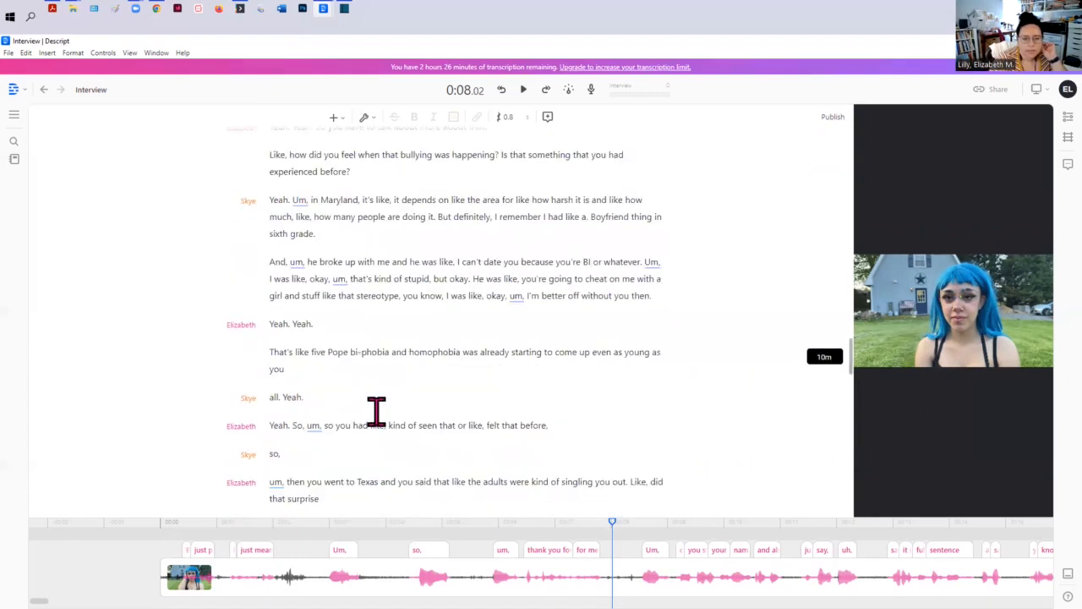
pyautogui.scroll(5, 374, 415)
pyautogui.scroll(5, 377, 411)
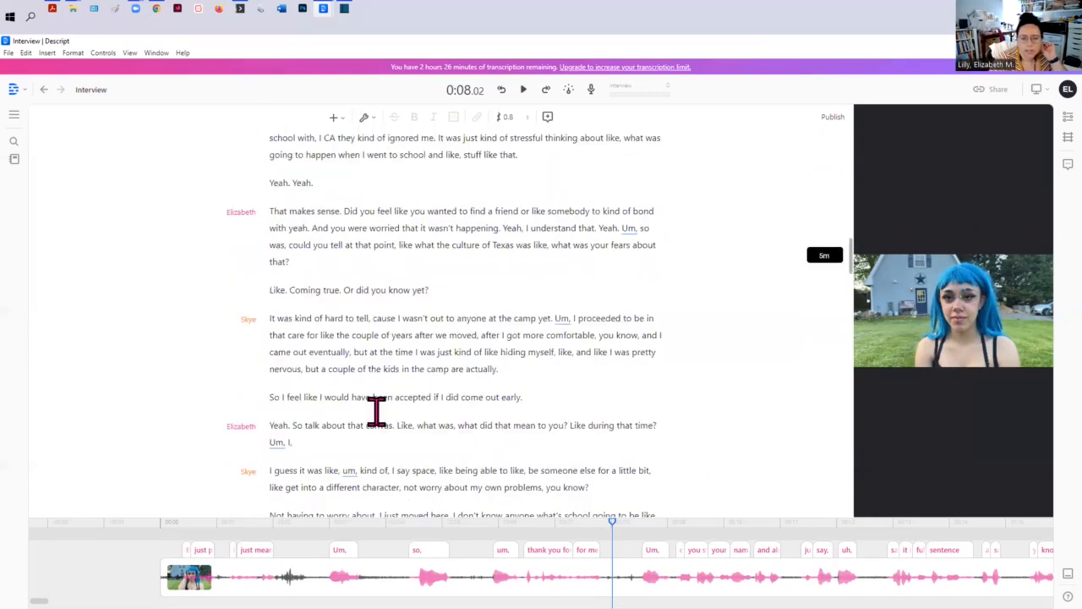
pyautogui.scroll(5, 376, 412)
pyautogui.scroll(3, 376, 411)
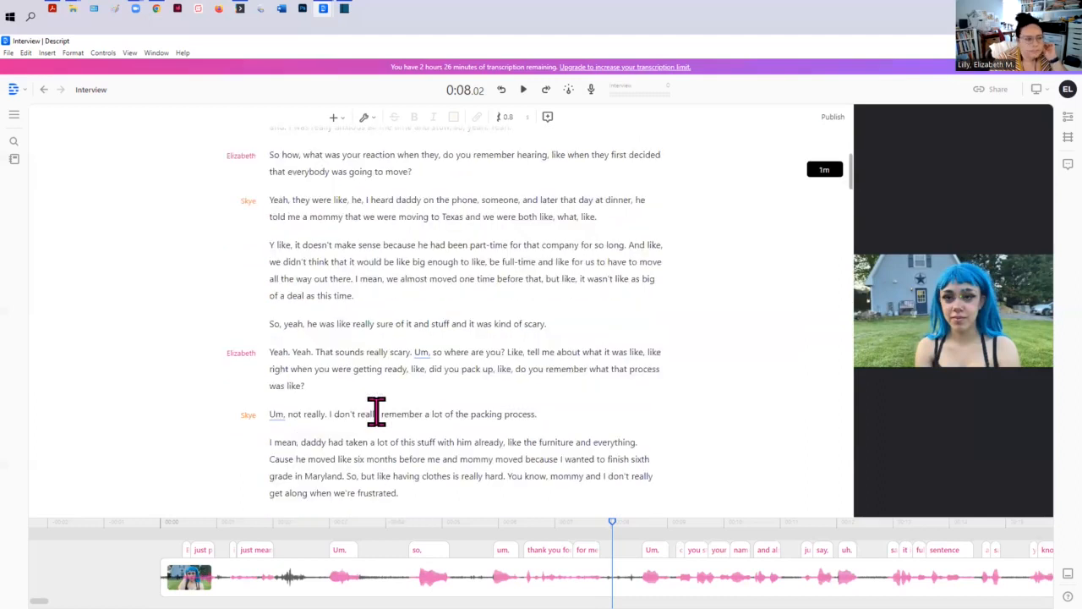
pyautogui.scroll(5, 376, 412)
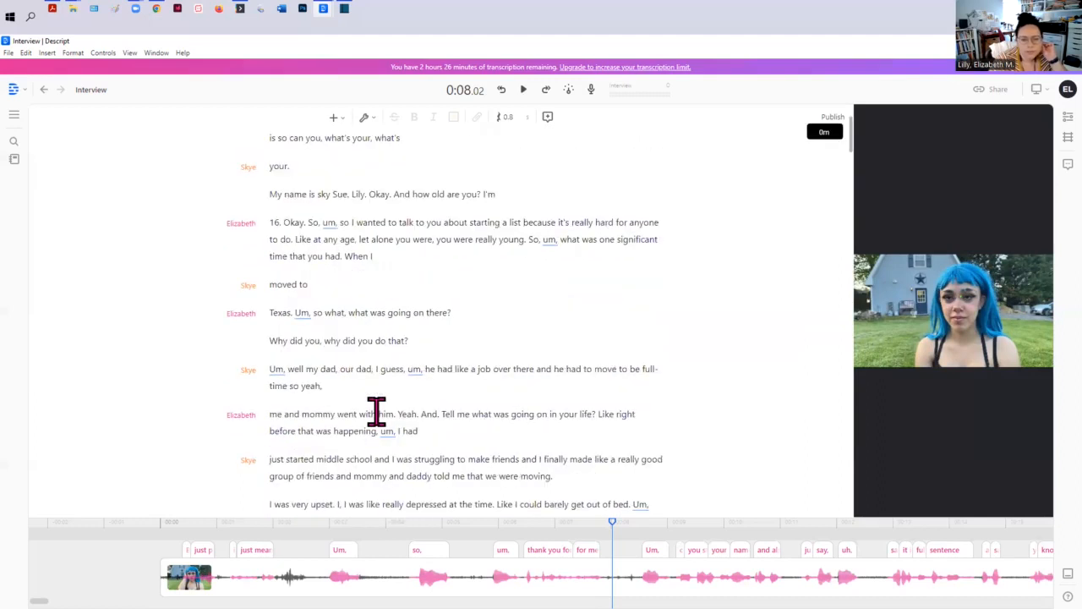
pyautogui.scroll(-2, 464, 457)
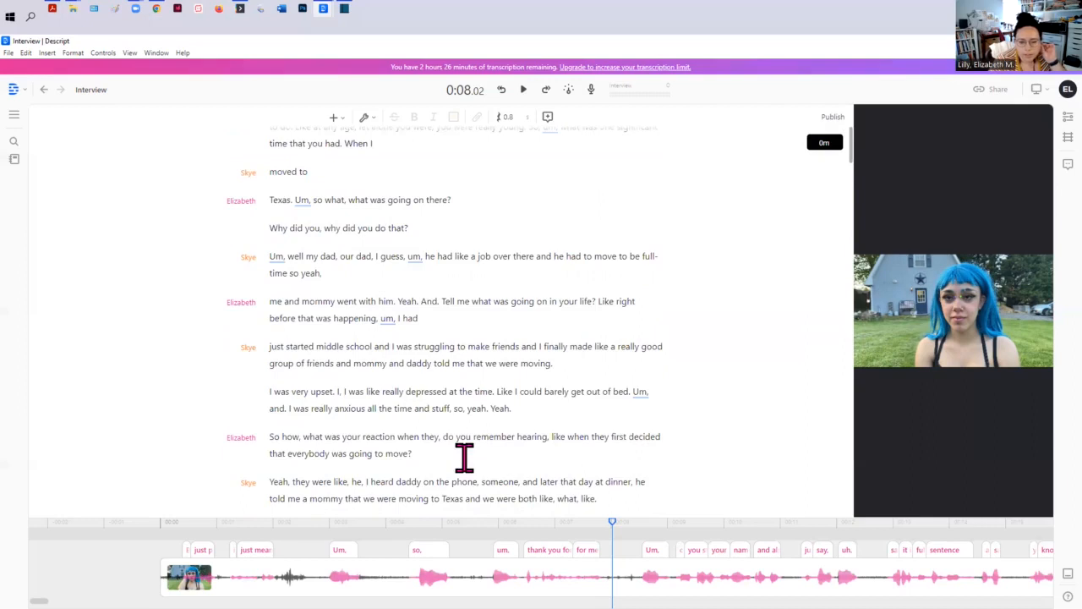
pyautogui.scroll(-1, 464, 457)
pyautogui.scroll(-1, 454, 431)
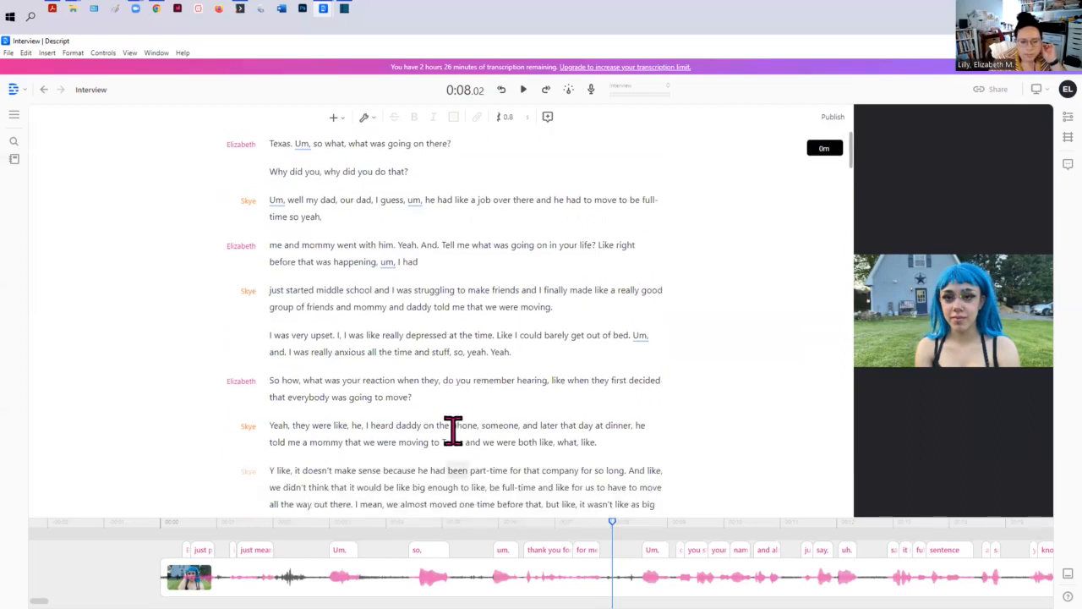
pyautogui.scroll(-2, 378, 409)
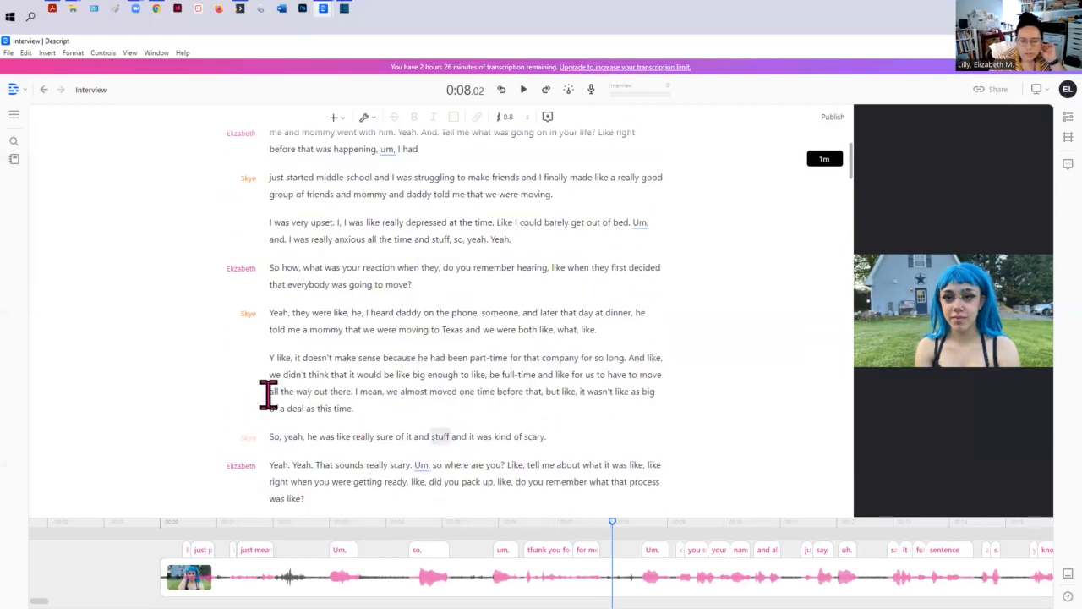
pyautogui.scroll(-2, 449, 437)
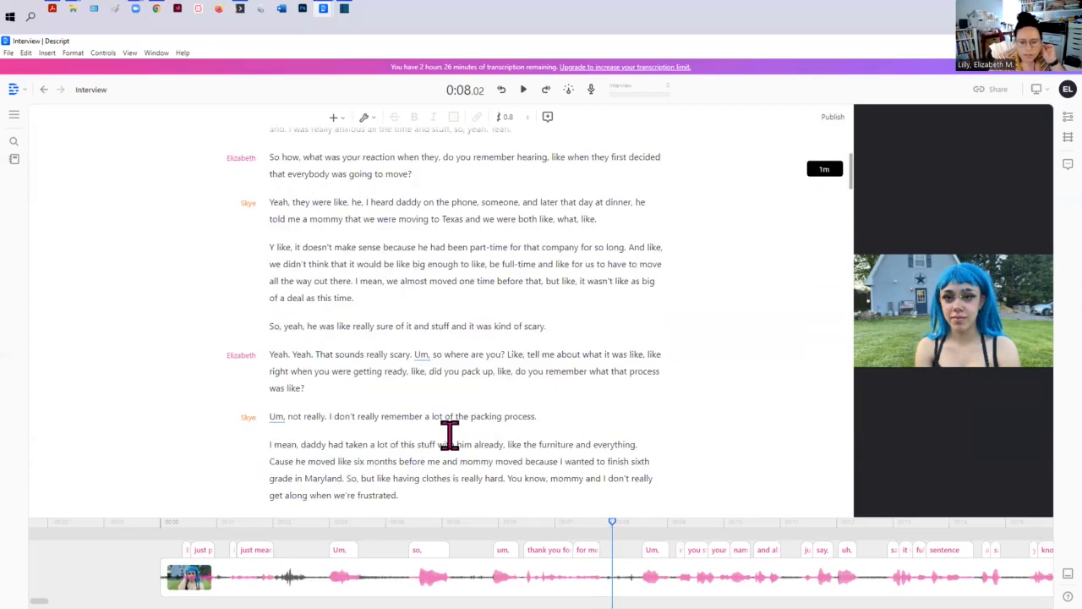
pyautogui.scroll(-1, 449, 436)
pyautogui.scroll(-1, 449, 436)
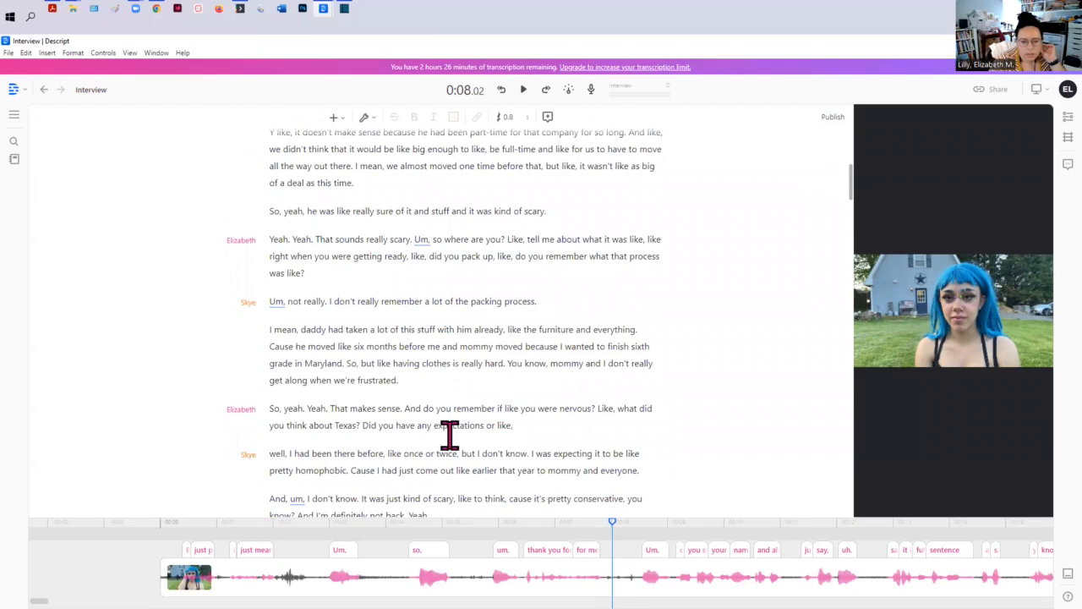
pyautogui.scroll(-1, 449, 436)
pyautogui.scroll(-1, 449, 436)
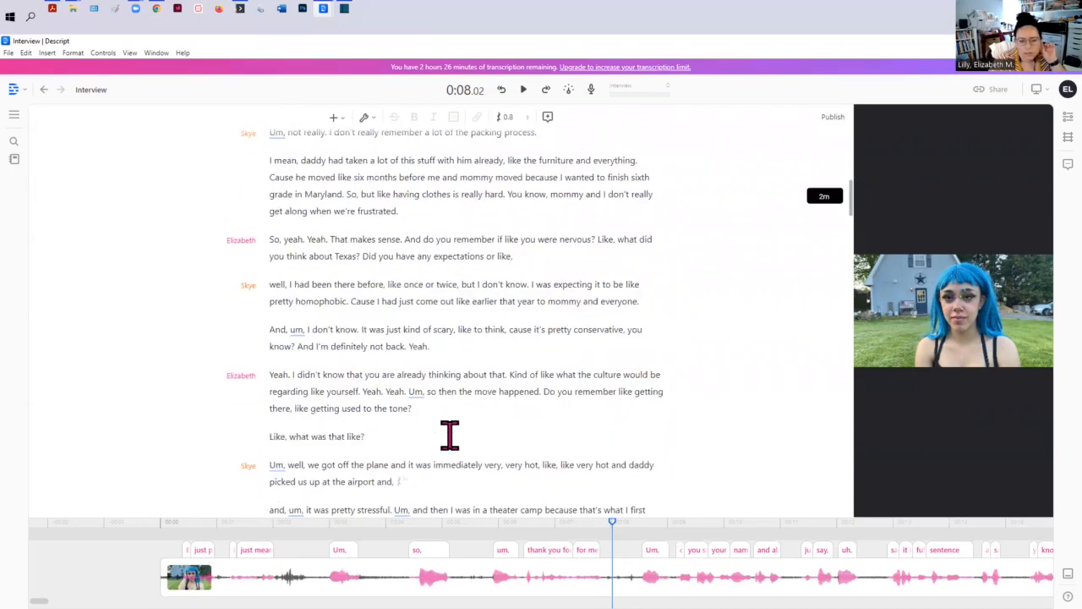
pyautogui.scroll(-1, 449, 436)
pyautogui.scroll(-1, 449, 436)
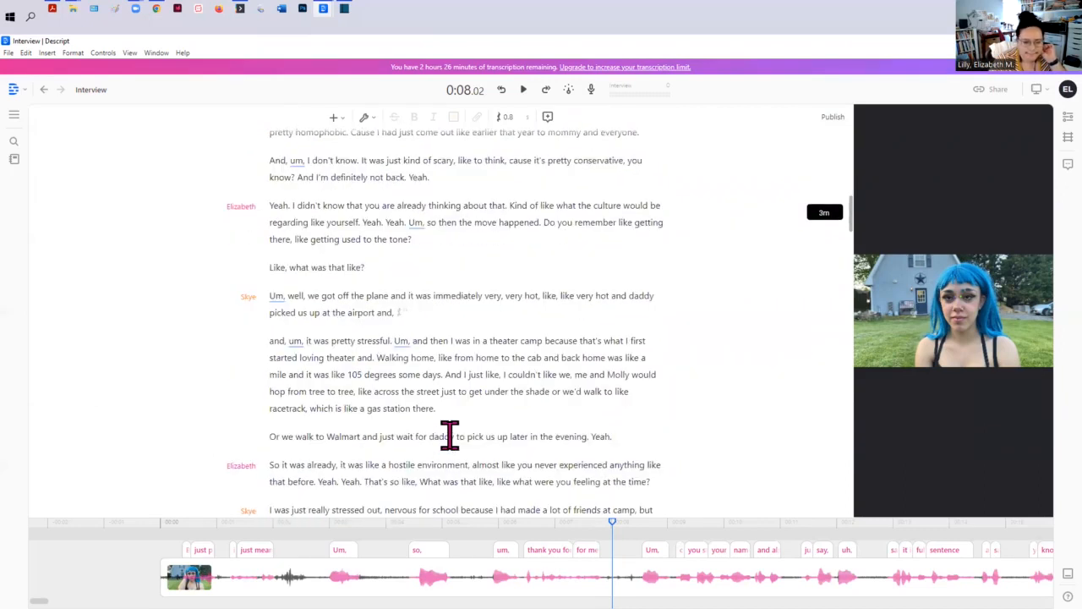
pyautogui.scroll(-1, 449, 417)
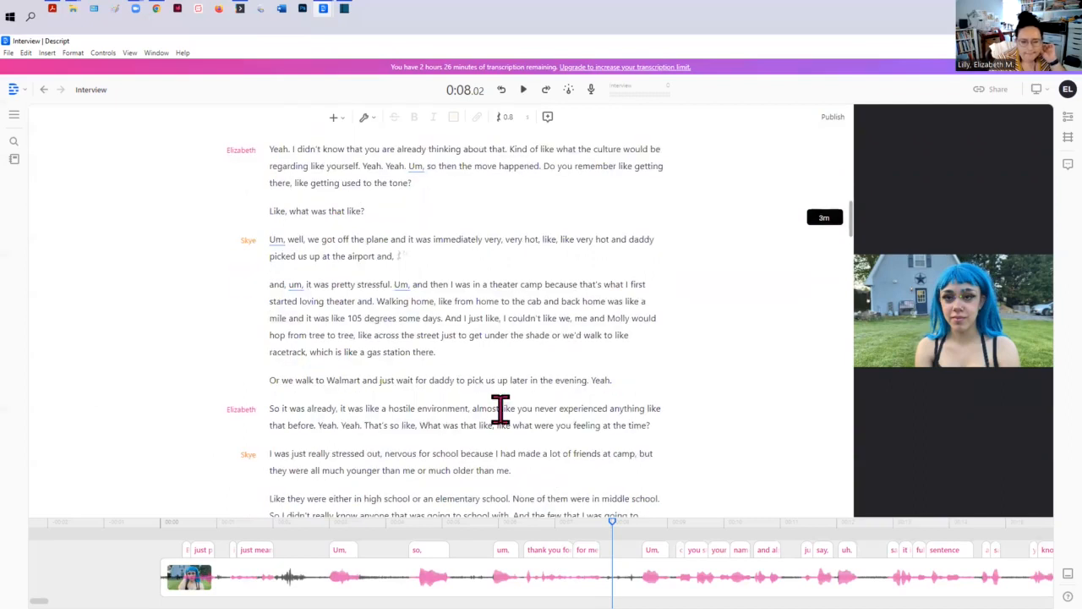
pyautogui.scroll(-5, 490, 443)
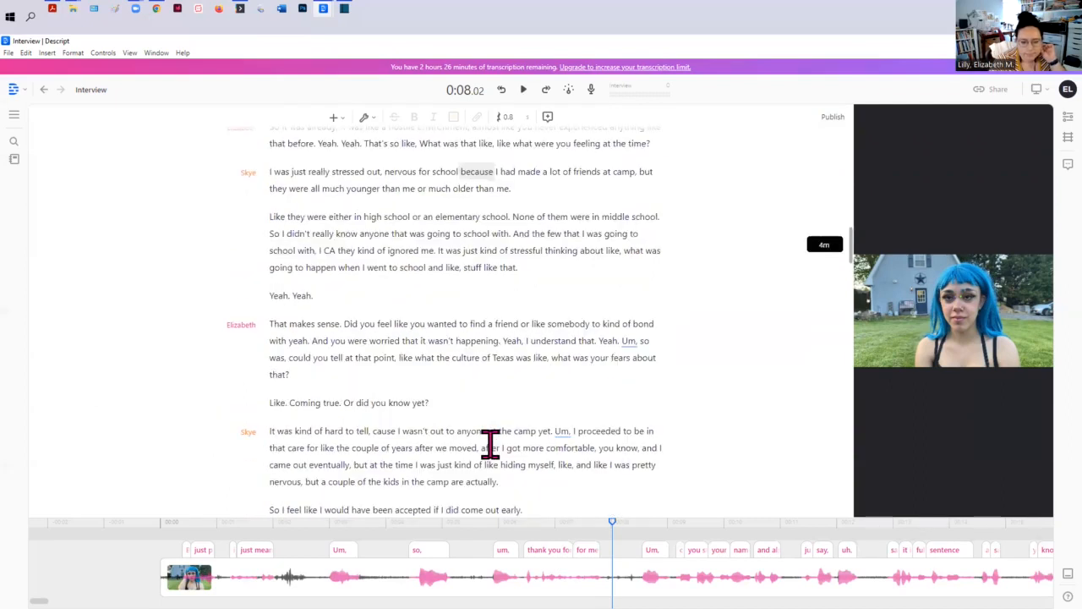
pyautogui.scroll(-1, 490, 443)
pyautogui.scroll(-1, 490, 443)
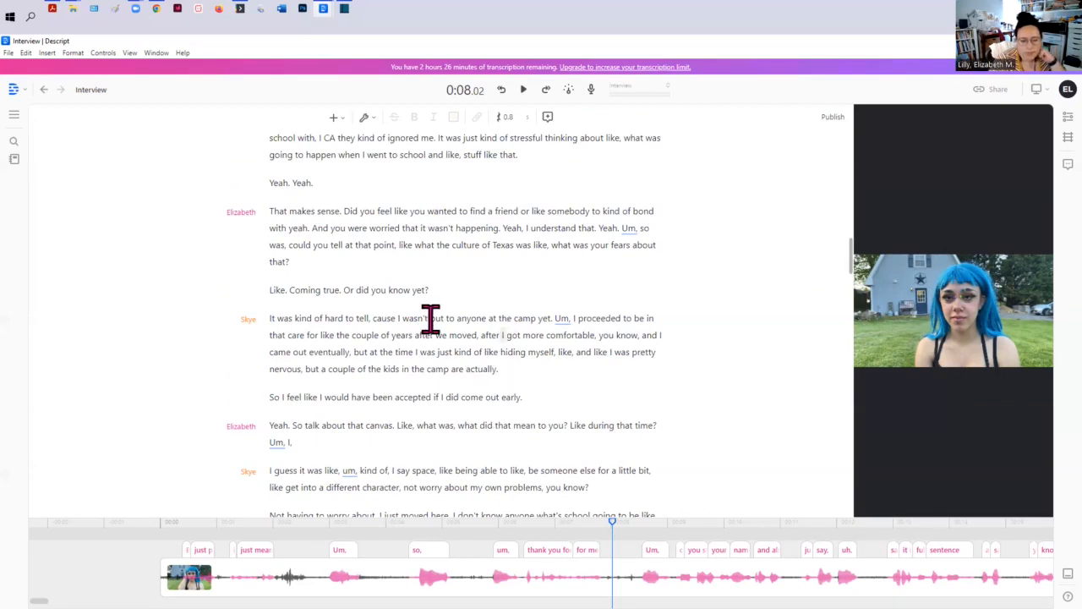
# Step: Play the interviewee's answer beginning "It was kind of hard to tell" through "in that care" to check its wording
pyautogui.click(284, 318)
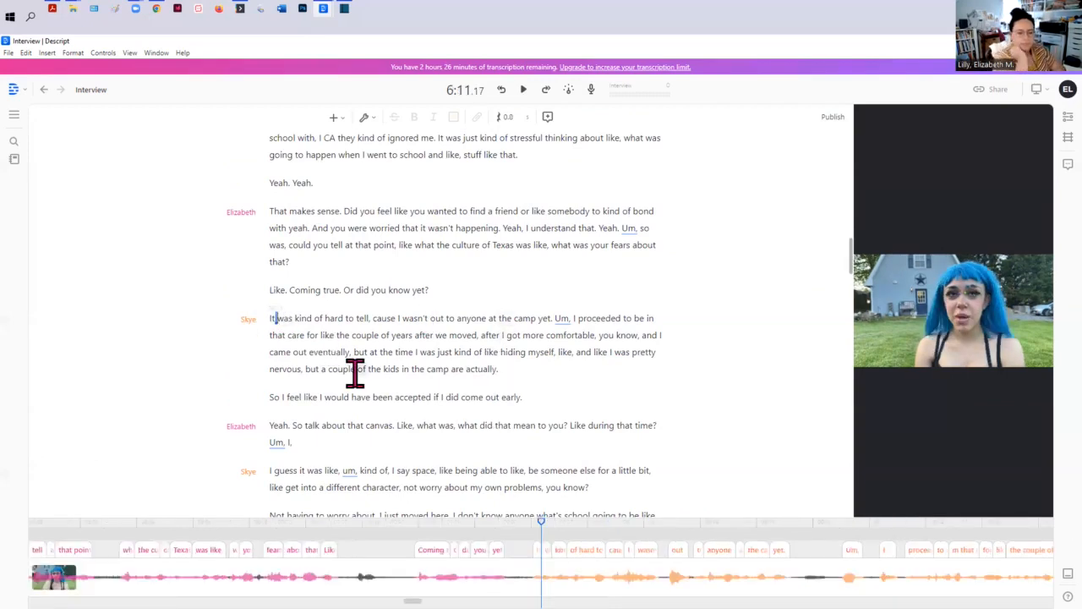
pyautogui.press('space')
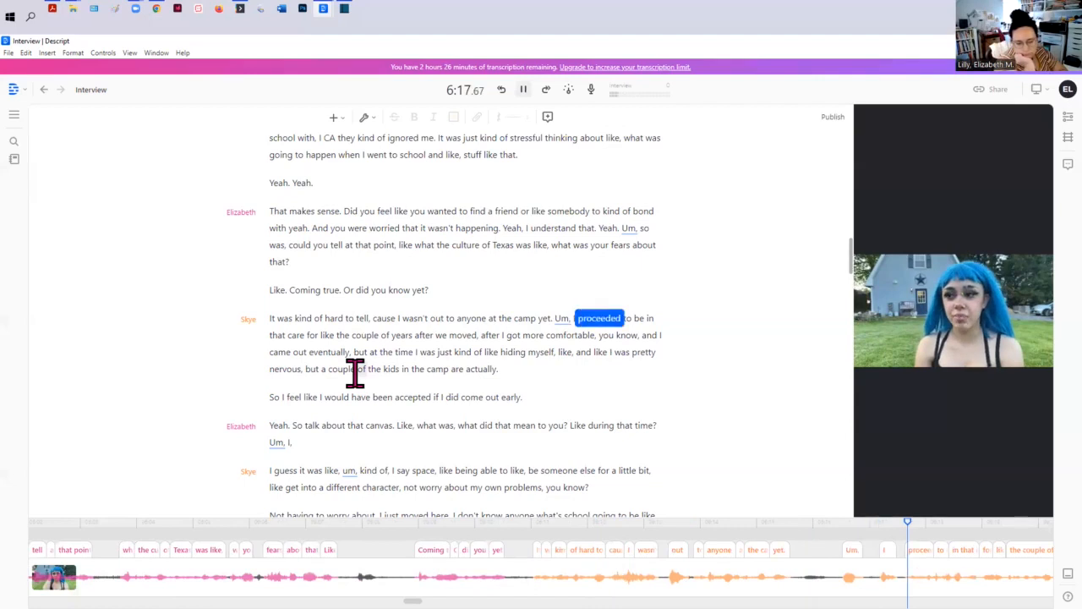
pyautogui.press('space')
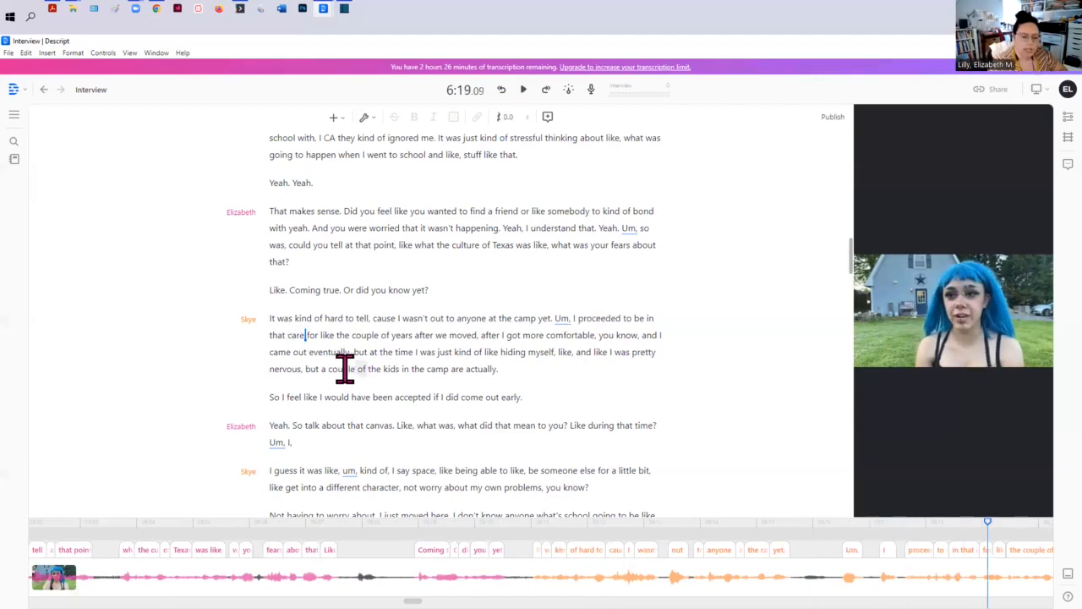
# Step: Correct the word "care" to "camp" in the interviewee's sentence "I proceeded to be in that care"
pyautogui.doubleClick(292, 335)
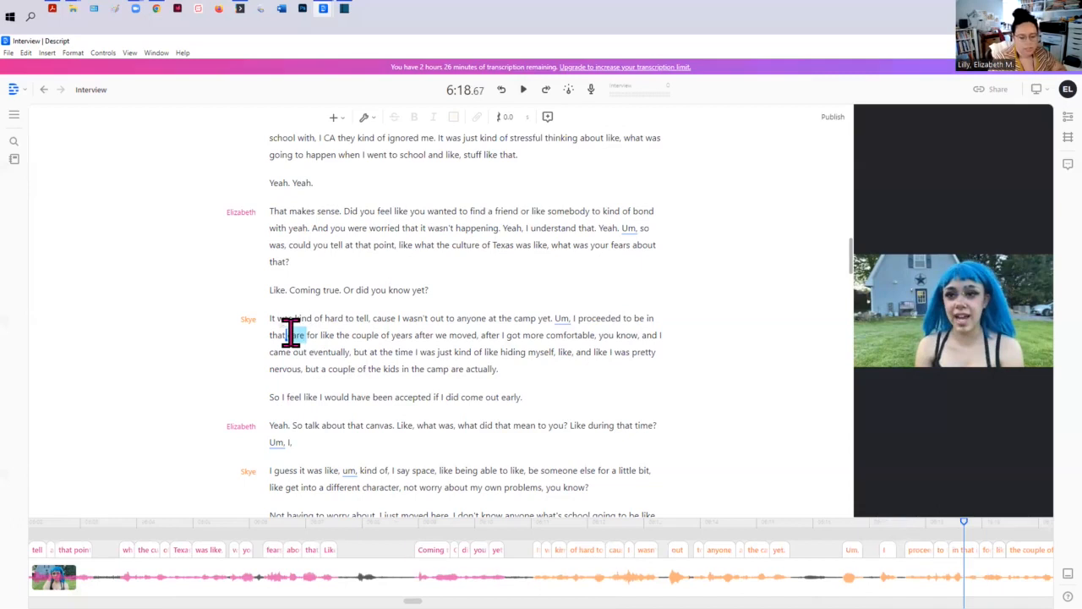
pyautogui.moveTo(404, 494)
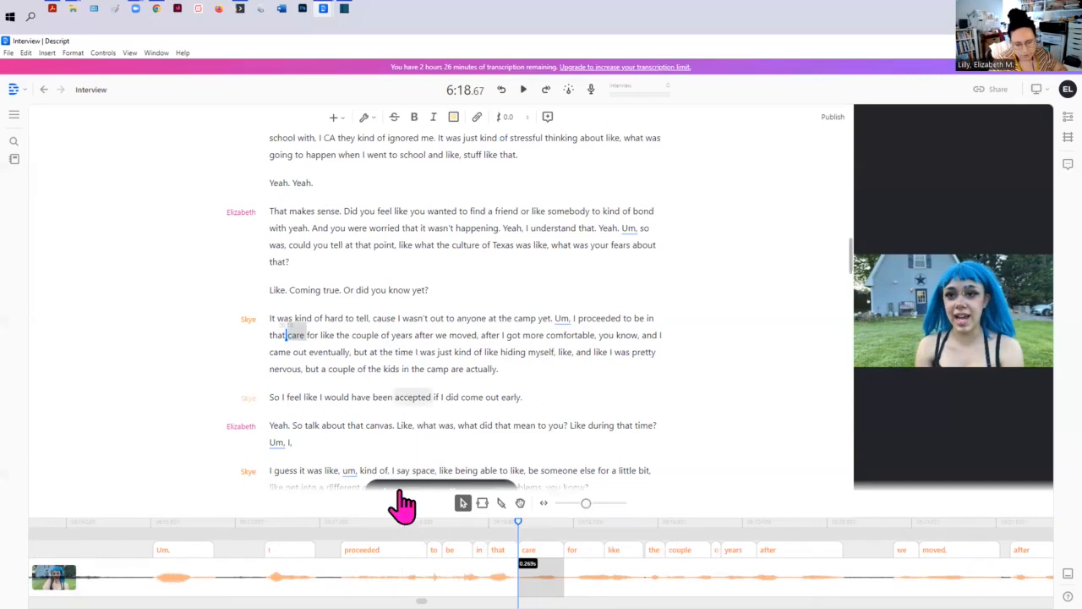
pyautogui.write('e')
pyautogui.write('camp')
pyautogui.click(364, 313)
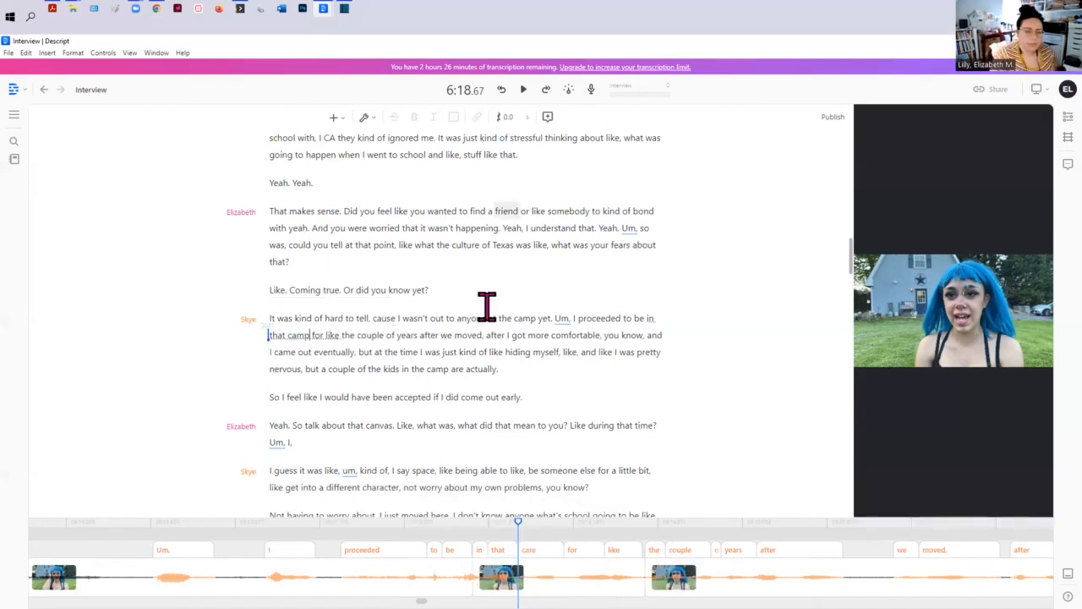
# Step: Skim the passages before and after the corrected sentence, from about the four-minute mark to past nine minutes, for further errors
pyautogui.scroll(5, 480, 390)
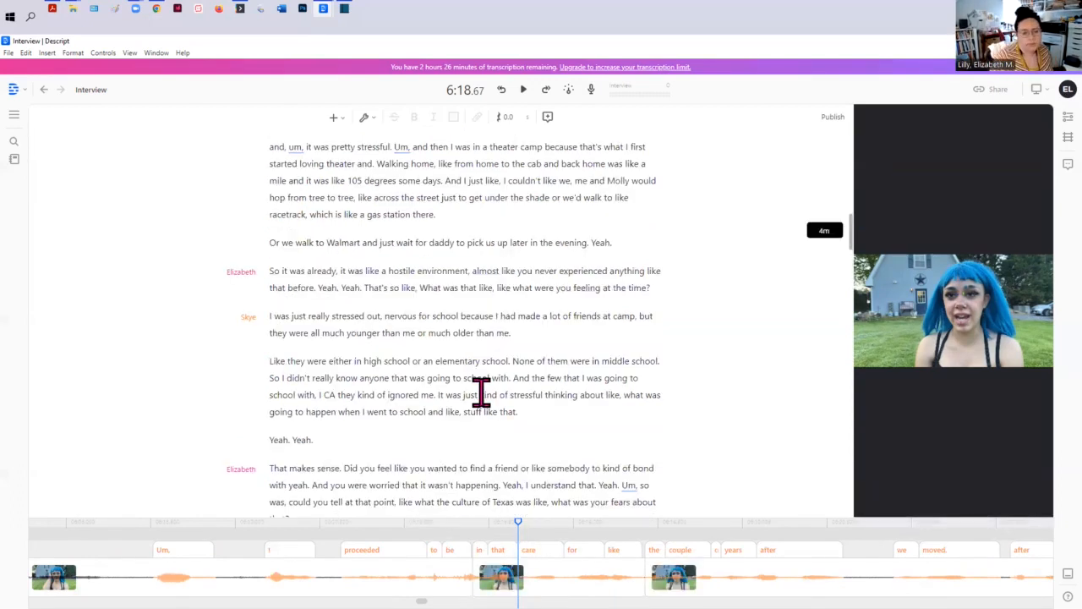
pyautogui.scroll(2, 480, 391)
pyautogui.scroll(-5, 480, 391)
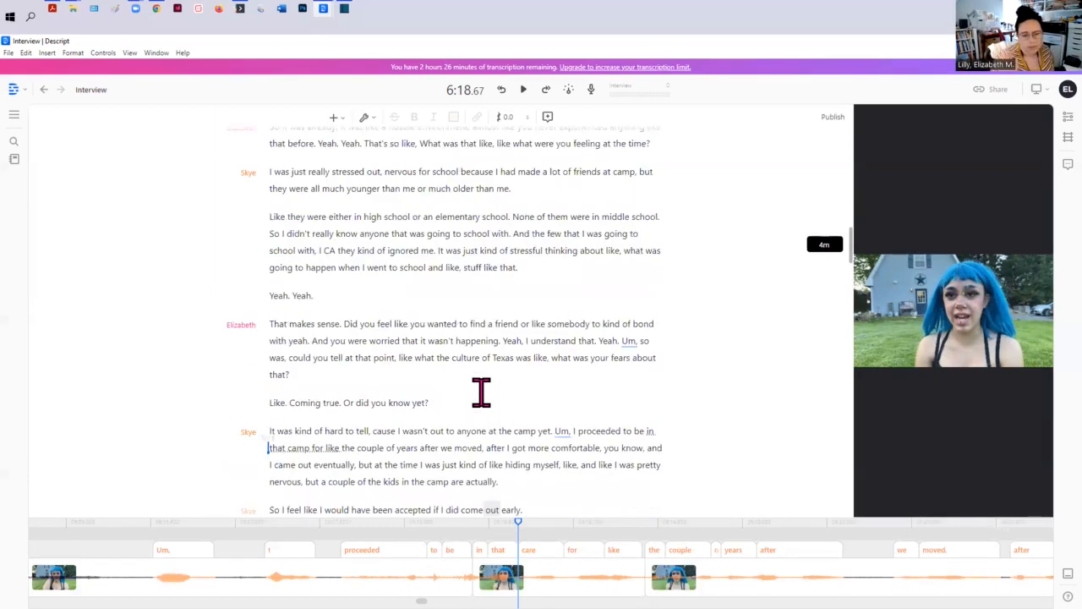
pyautogui.scroll(-6, 480, 391)
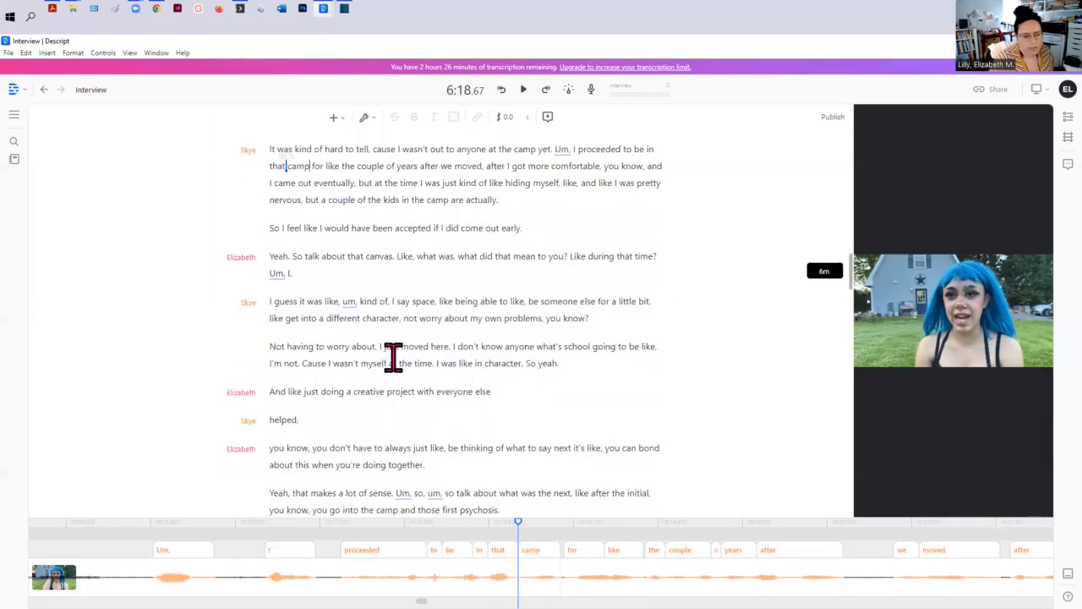
pyautogui.scroll(5, 393, 357)
pyautogui.scroll(3, 490, 279)
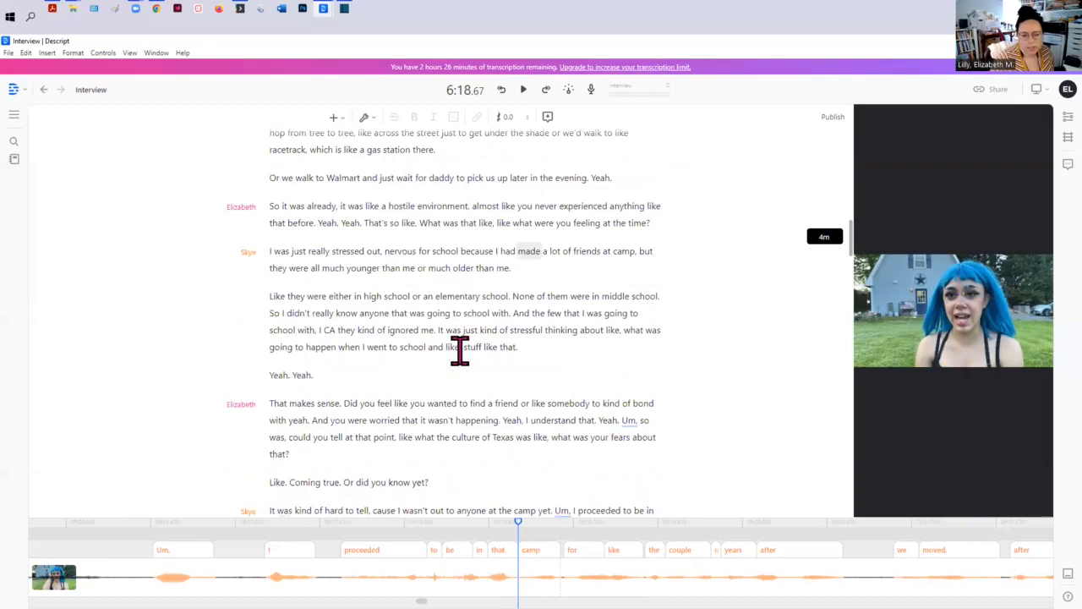
pyautogui.scroll(-5, 459, 350)
pyautogui.scroll(-5, 399, 341)
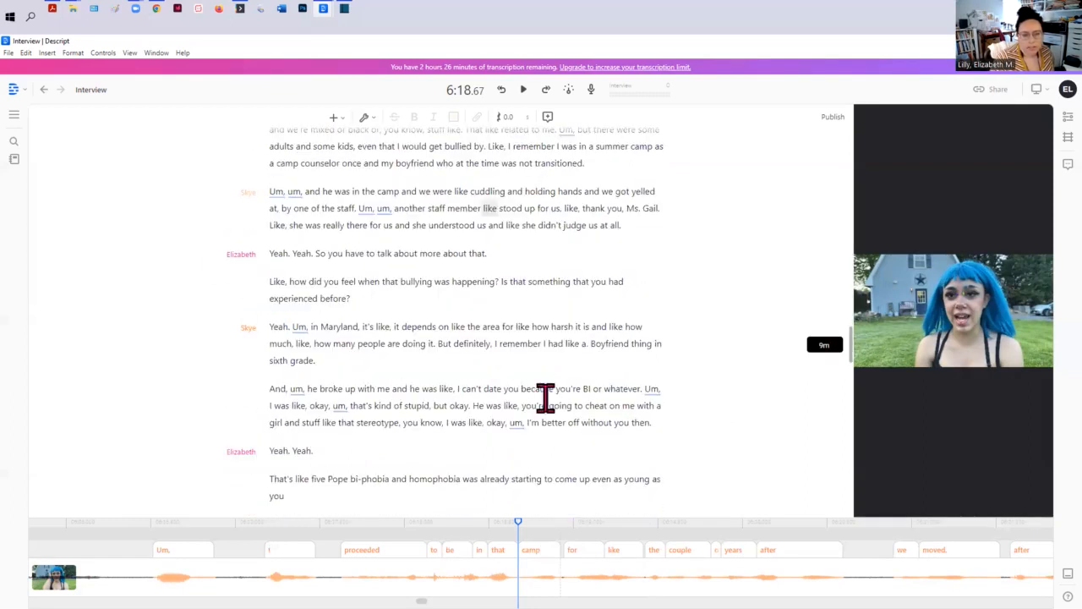
pyautogui.scroll(-2, 545, 397)
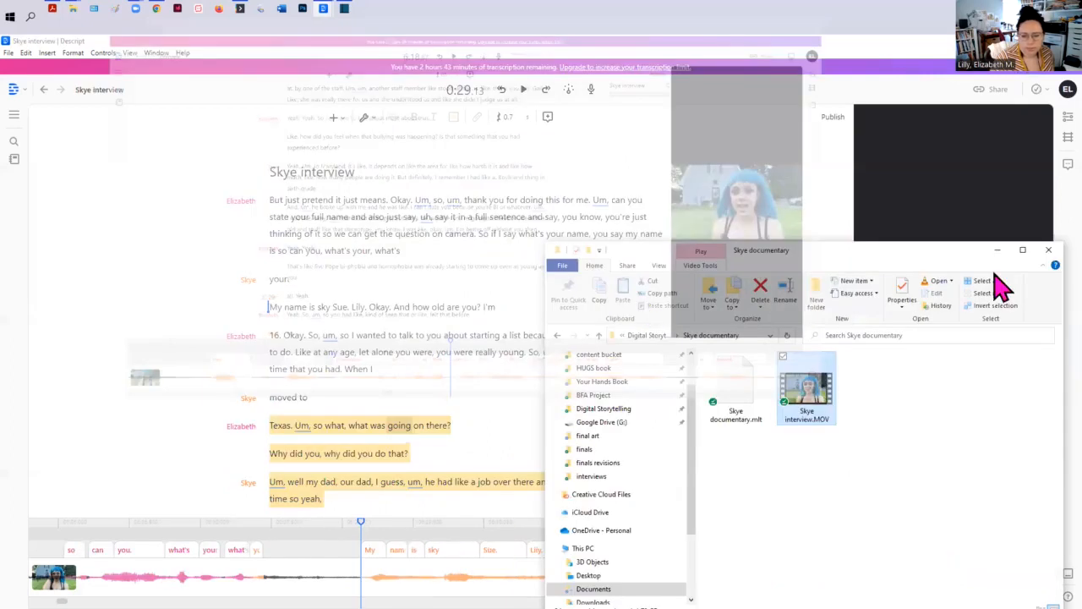
# Step: Switch to the other interview project, minimize the file window covering it, and highlight the paragraph beginning "I mean, daddy had taken" in yellow
pyautogui.click(997, 251)
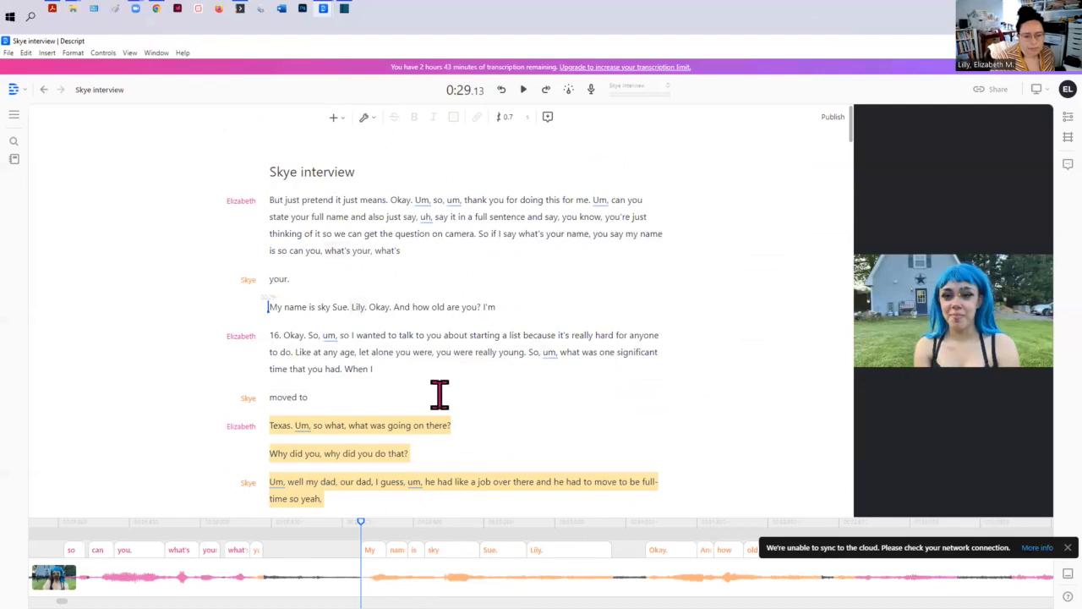
pyautogui.scroll(-10, 439, 393)
pyautogui.scroll(-1, 405, 373)
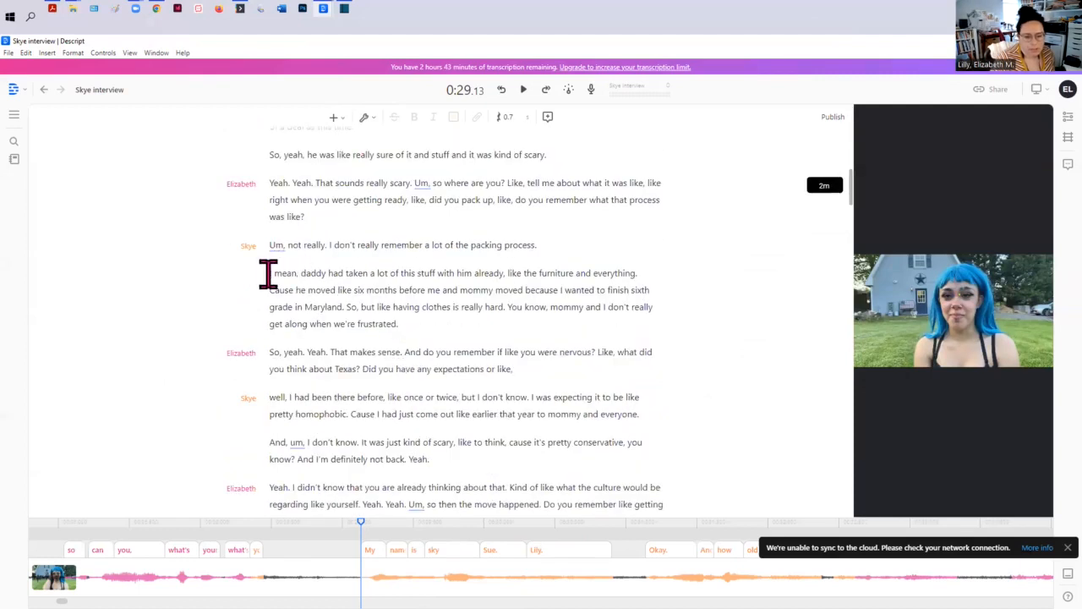
pyautogui.moveTo(267, 273); pyautogui.dragTo(405, 328)
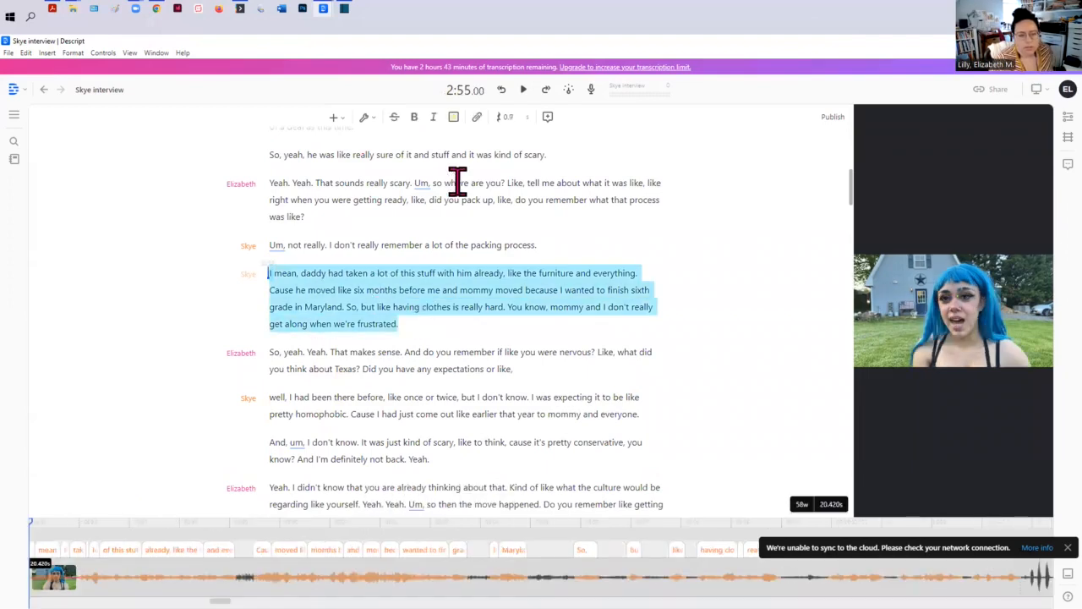
pyautogui.click(454, 120)
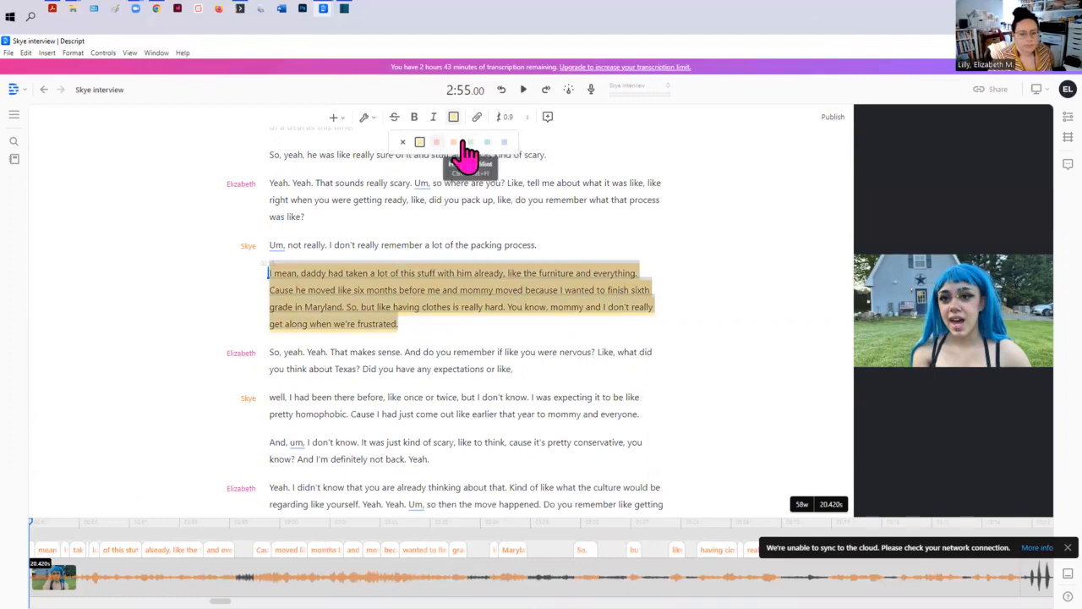
pyautogui.click(435, 323)
pyautogui.click(441, 387)
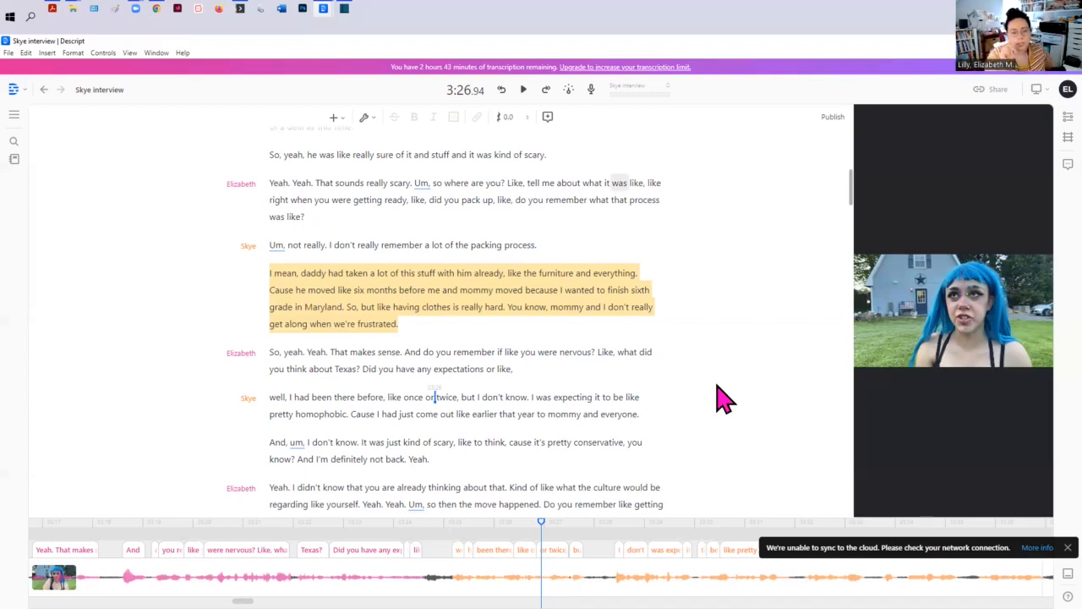
# Step: Check the start and end timecodes of the highlighted paragraph beginning "I mean, daddy had taken"
pyautogui.click(300, 273)
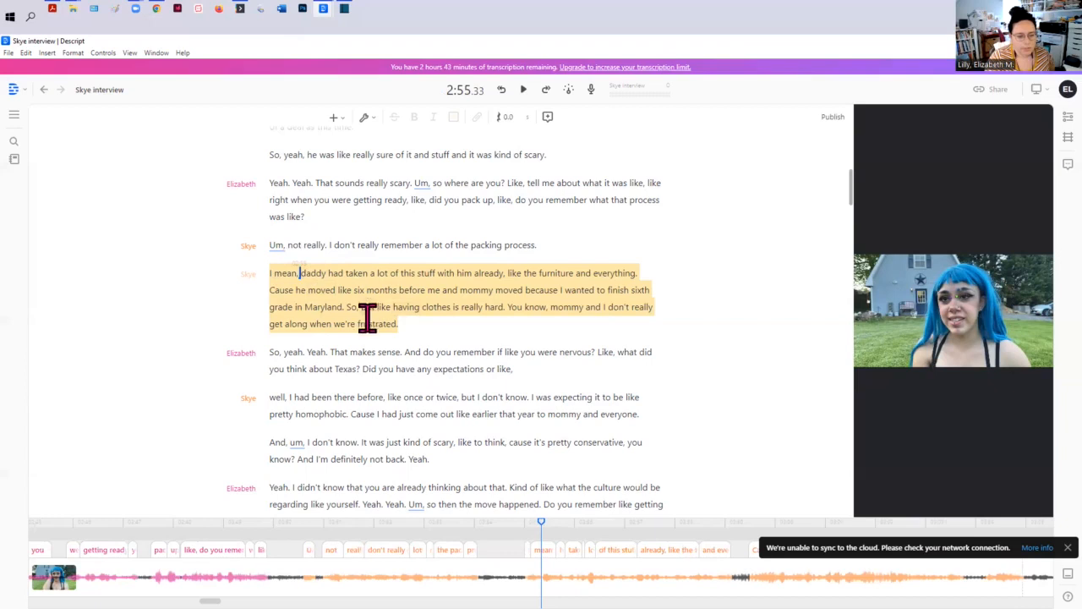
pyautogui.click(394, 324)
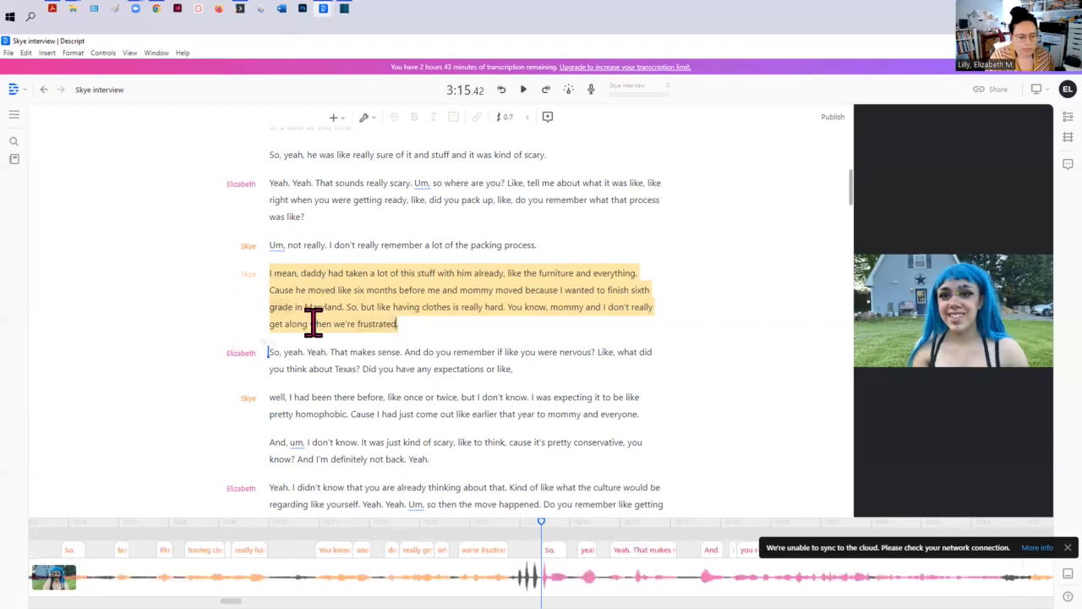
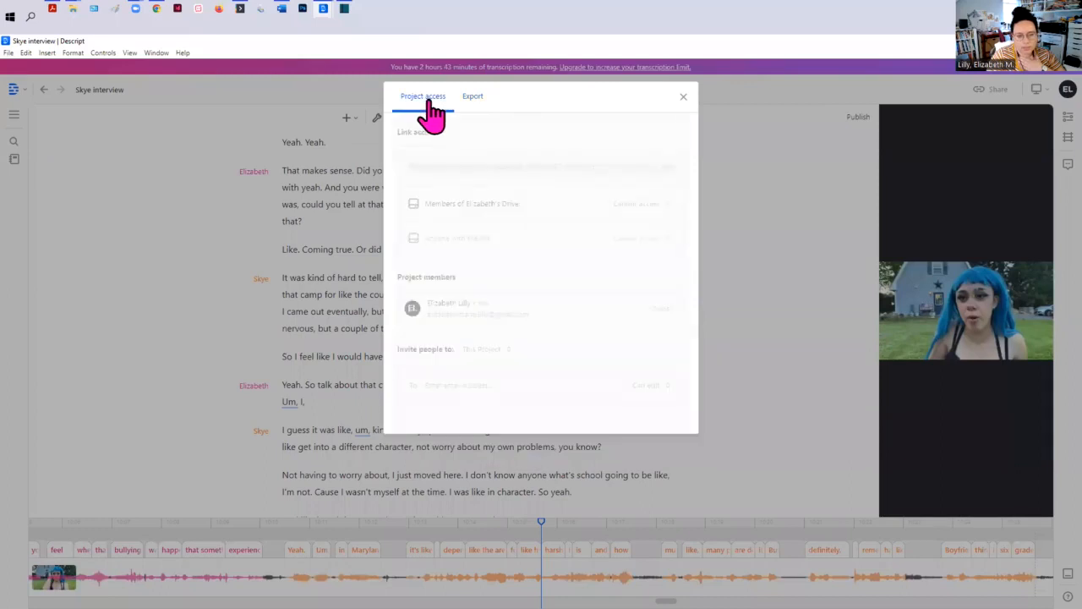
# Step: Open the transcript's text export settings with Microsoft Word (.docx) as the format
pyautogui.click(475, 98)
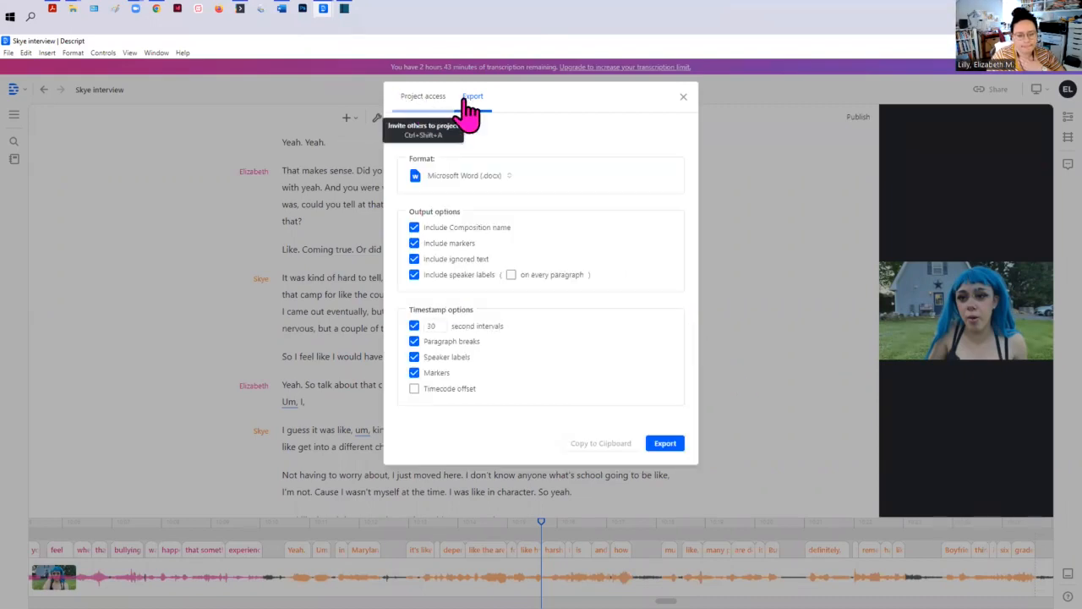
pyautogui.click(425, 96)
pyautogui.click(470, 98)
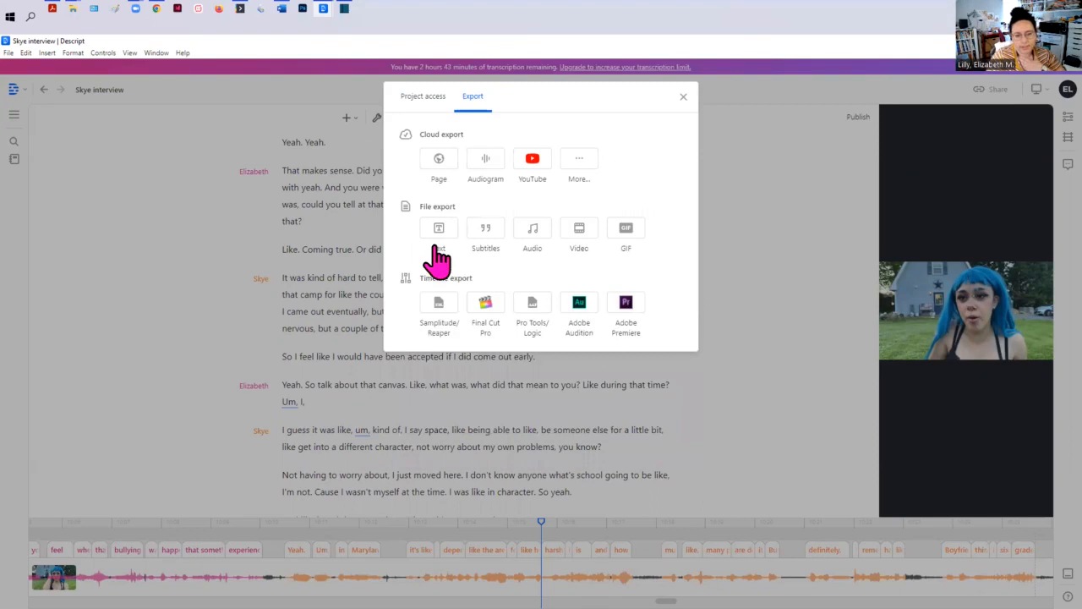
pyautogui.click(437, 250)
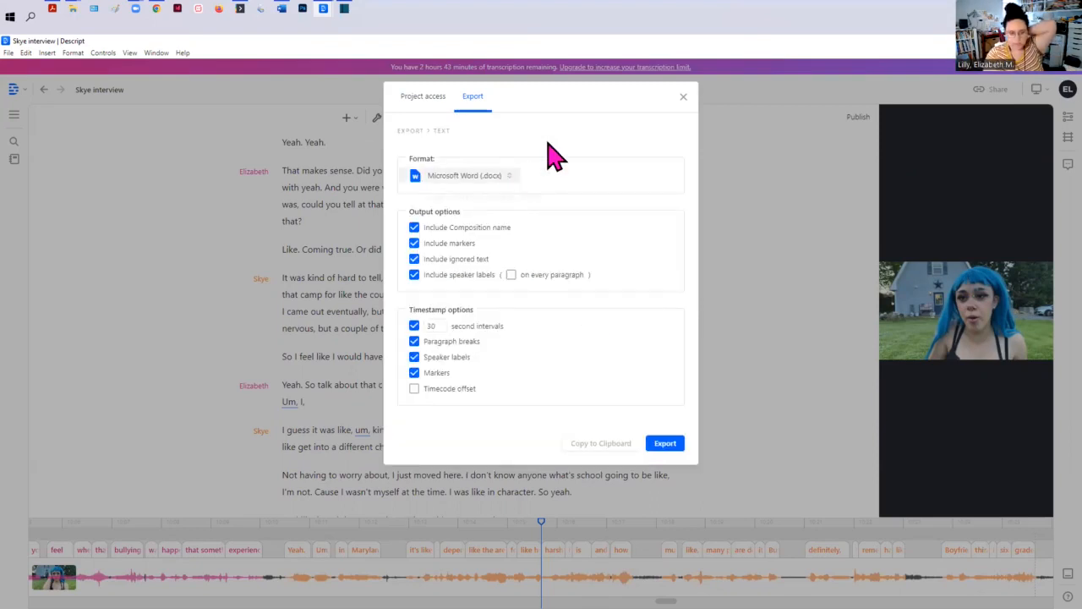
pyautogui.click(547, 175)
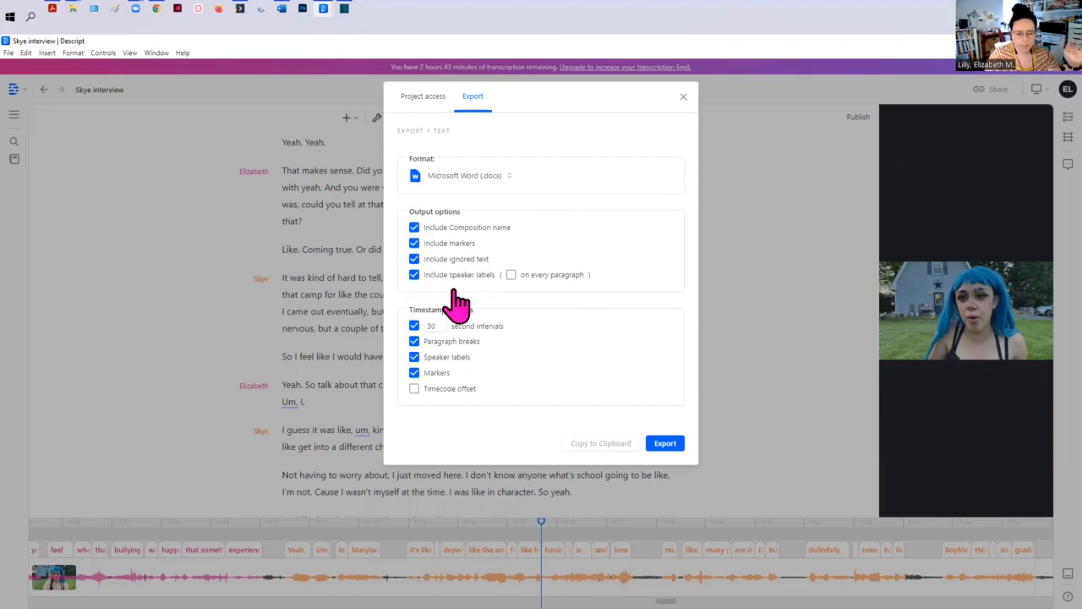
# Step: Set the export timestamps to 15-second intervals, and cancel saving the Word file in the documentary folder
pyautogui.click(413, 325)
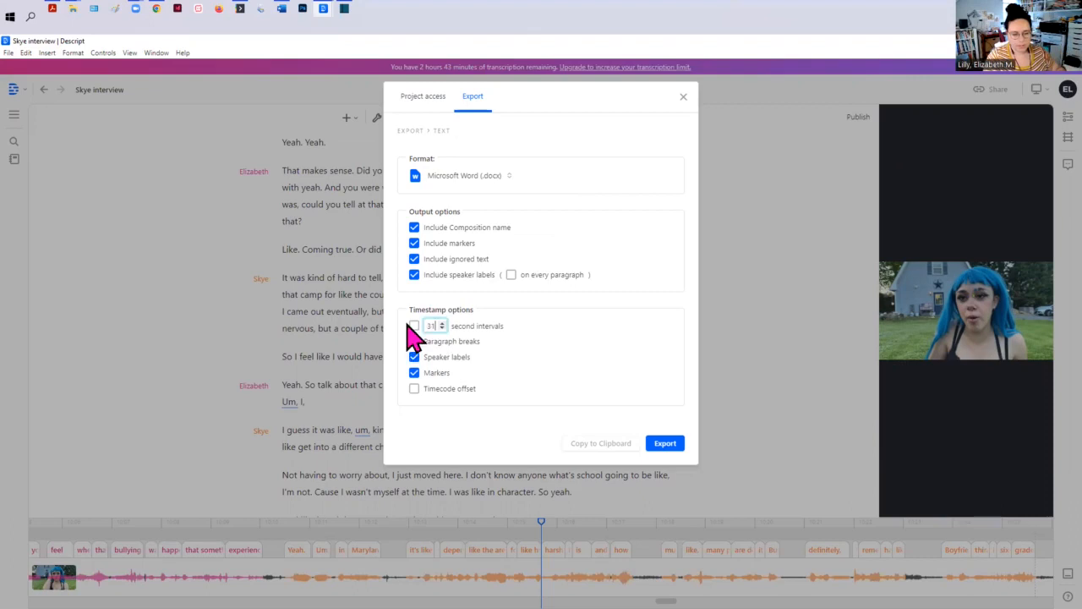
pyautogui.click(414, 327)
pyautogui.moveTo(436, 326); pyautogui.dragTo(415, 326)
pyautogui.write('15')
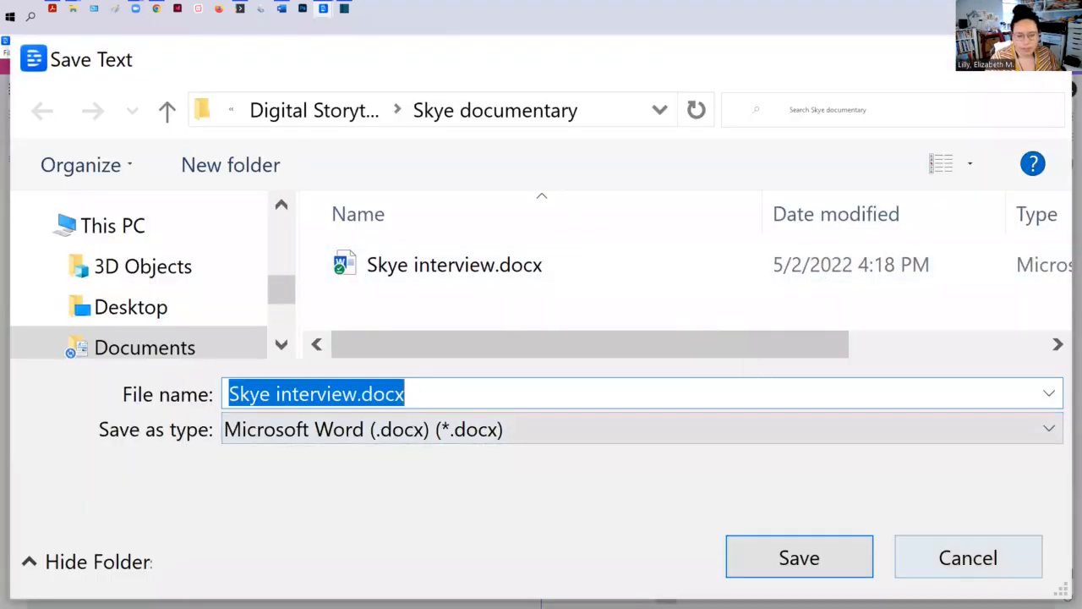
pyautogui.click(968, 558)
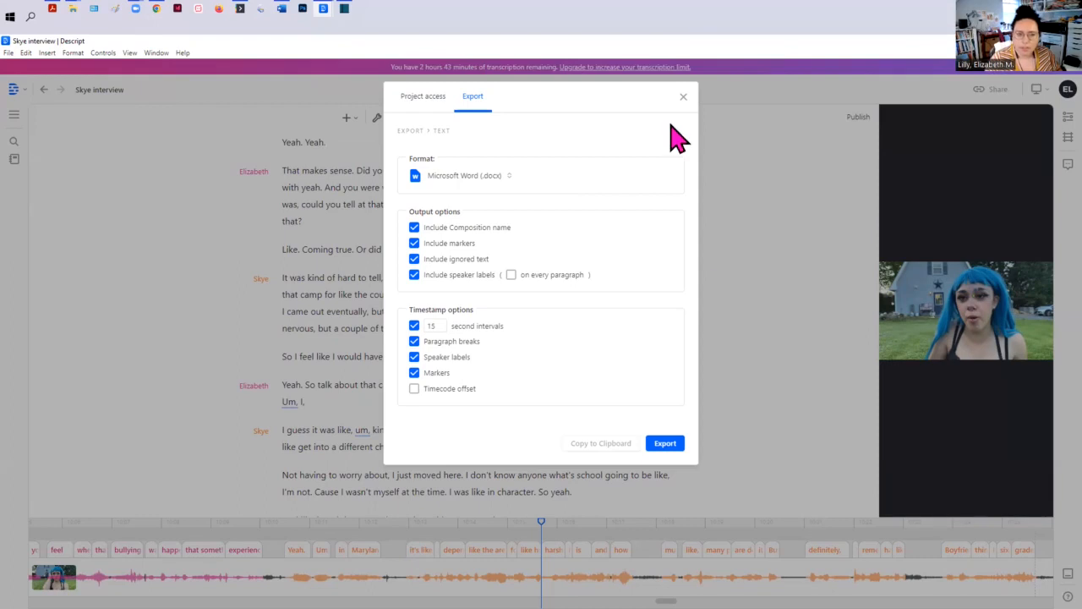
# Step: Switch to the exported transcript in Word and examine its timestamps, speaker labels and highlighted passages
pyautogui.click(1019, 41)
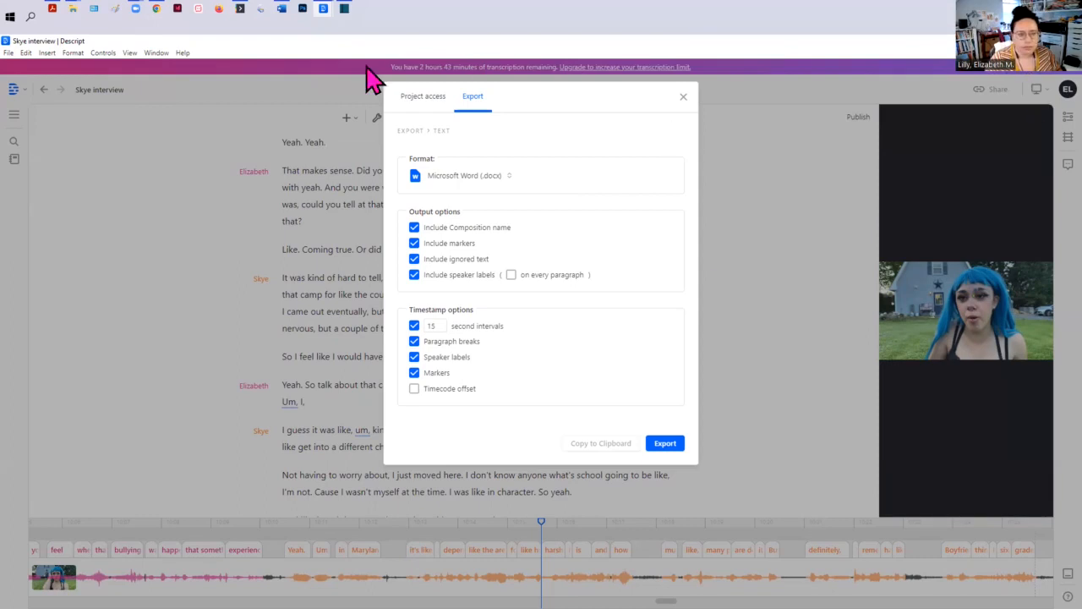
pyautogui.click(283, 10)
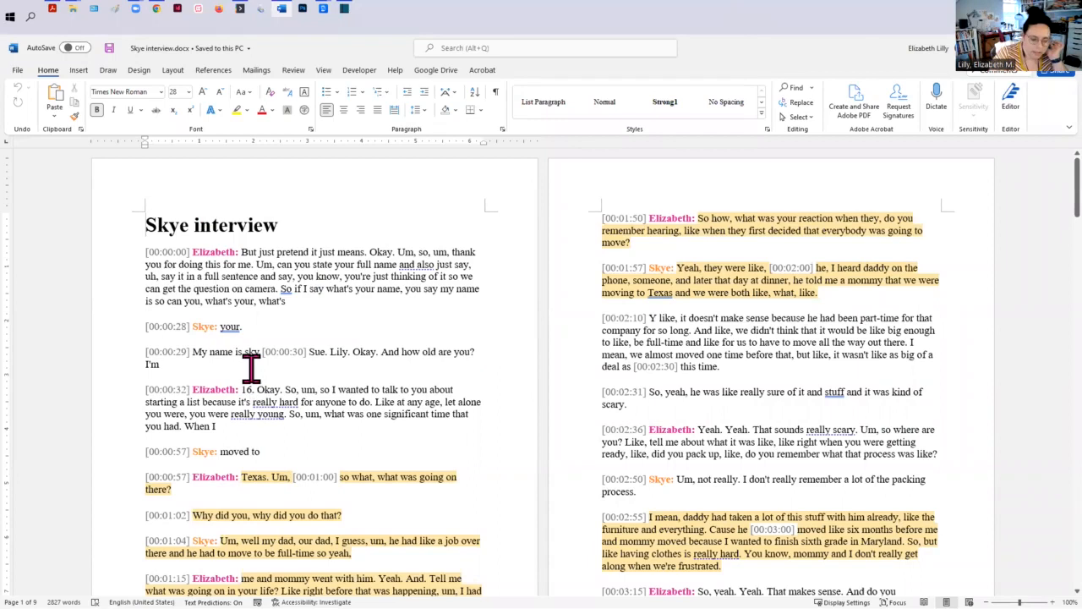
pyautogui.scroll(-1, 389, 459)
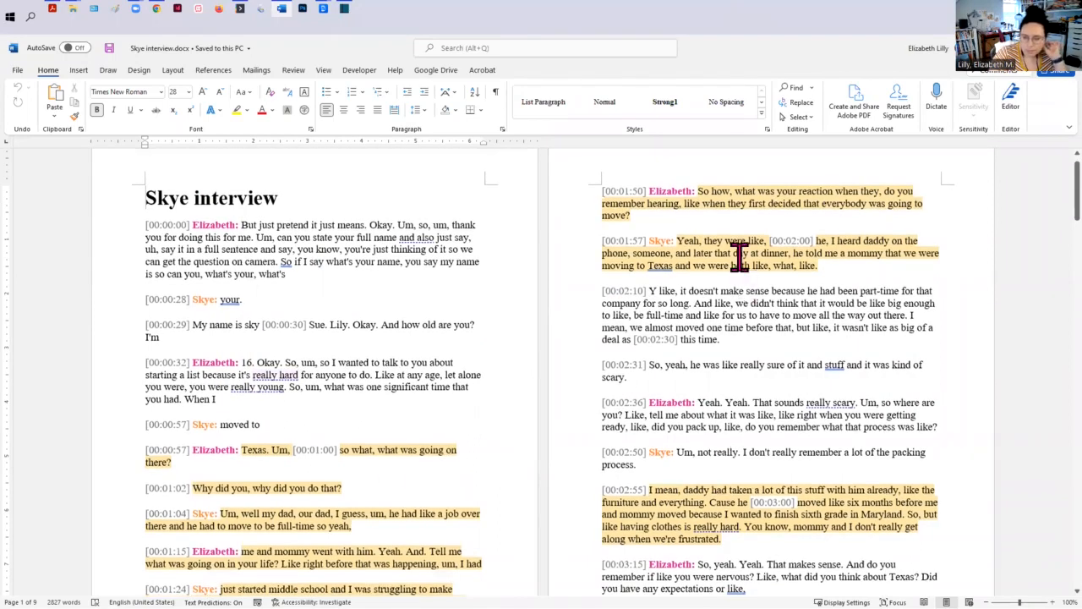
pyautogui.scroll(-1, 685, 391)
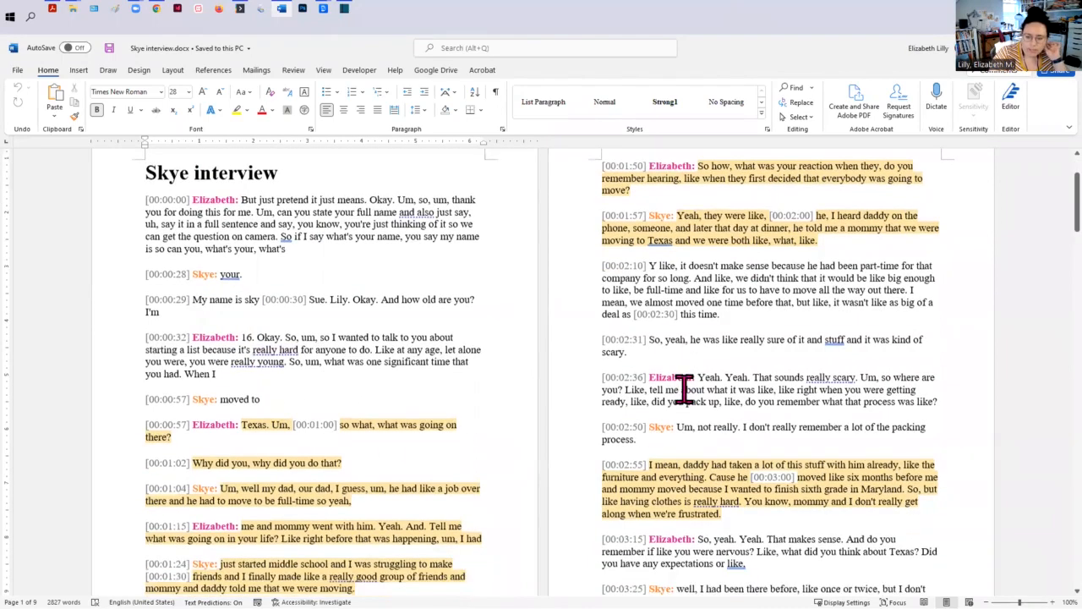
pyautogui.scroll(-5, 685, 390)
pyautogui.scroll(3, 685, 390)
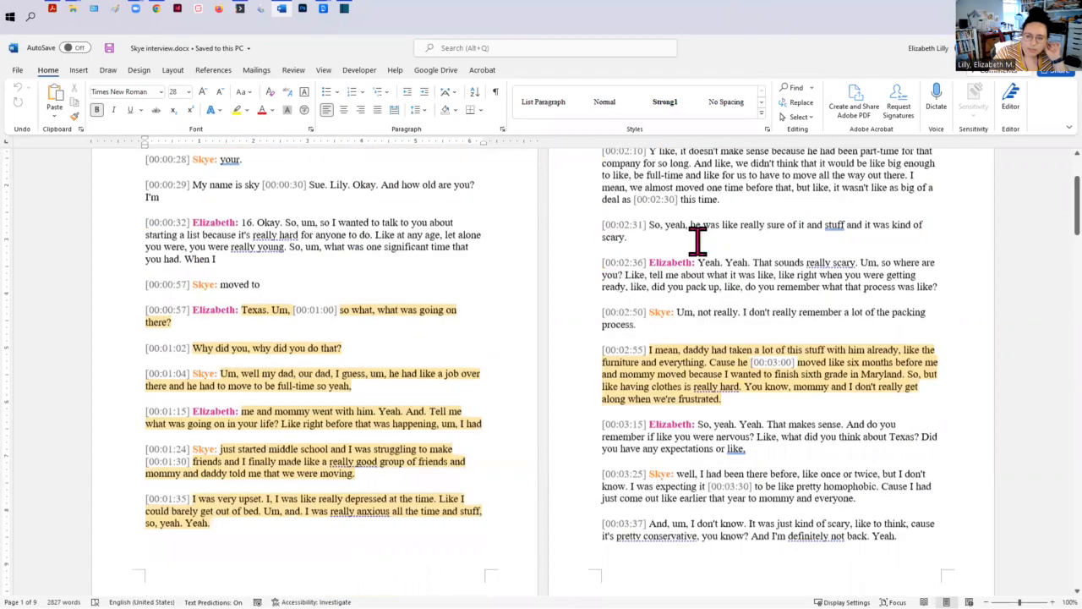
pyautogui.scroll(2, 723, 461)
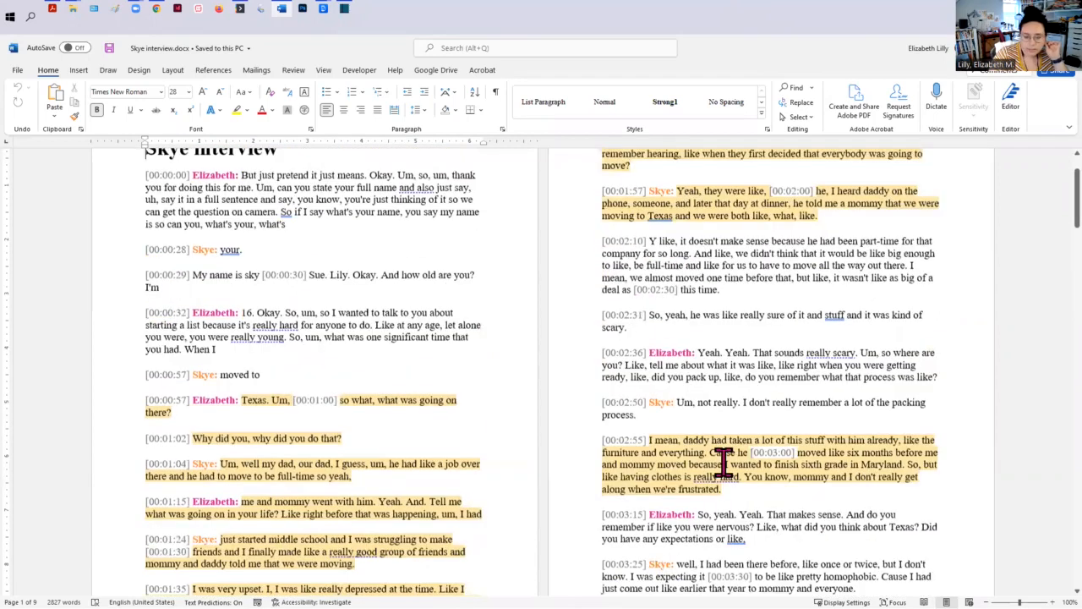
pyautogui.scroll(-4, 722, 461)
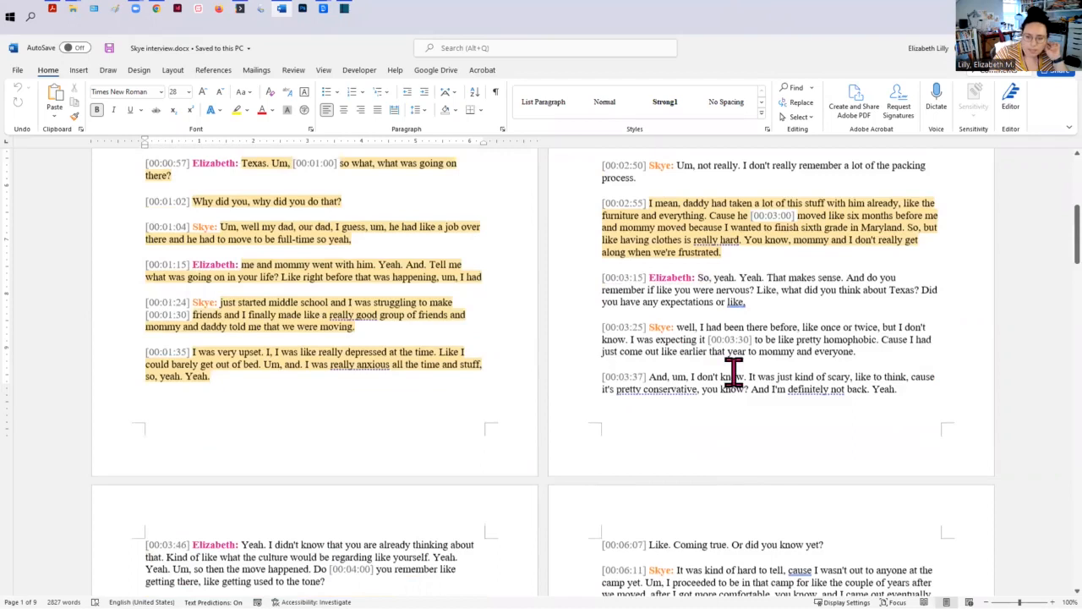
pyautogui.scroll(2, 740, 355)
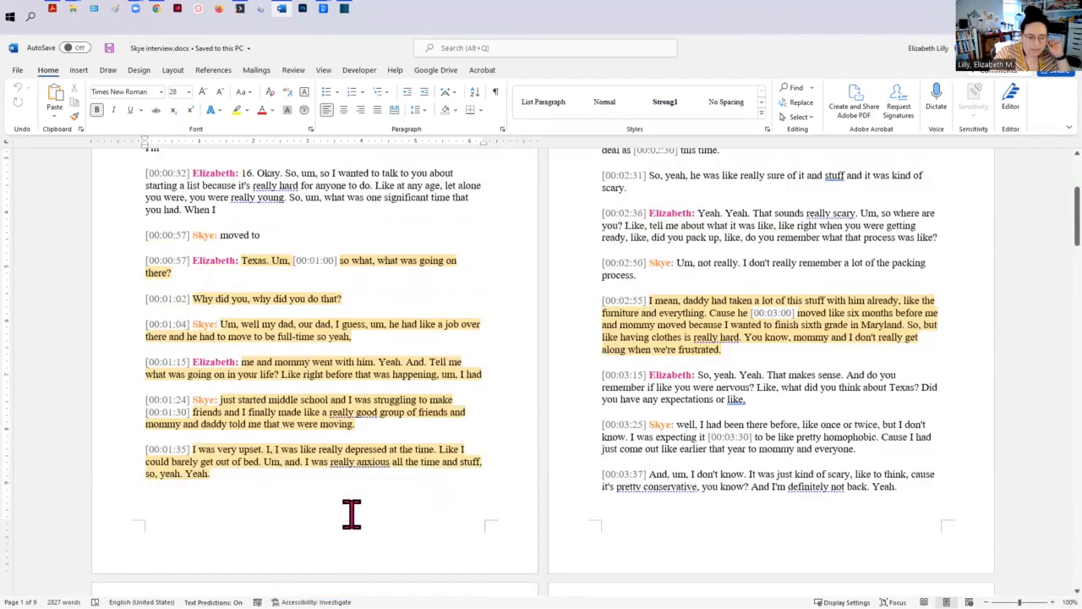
pyautogui.scroll(-2, 352, 513)
pyautogui.scroll(-10, 352, 513)
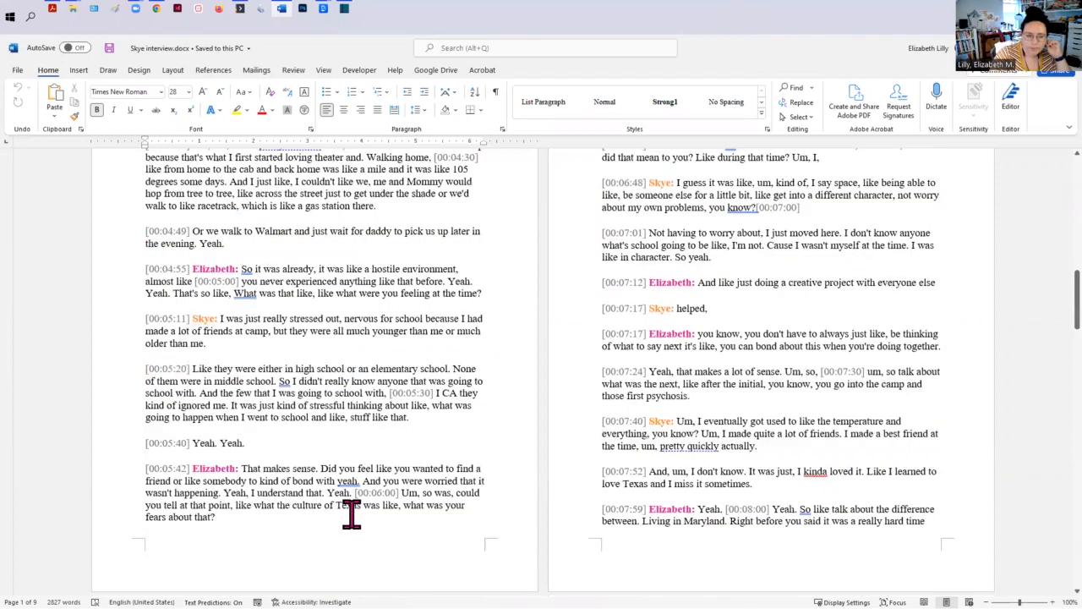
pyautogui.scroll(8, 352, 513)
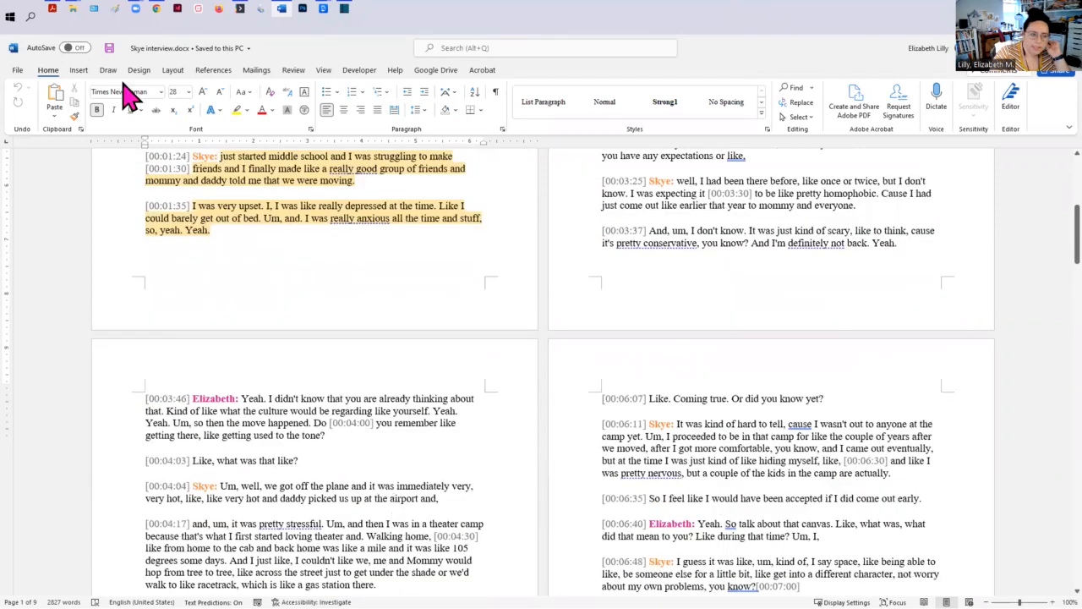
pyautogui.click(110, 50)
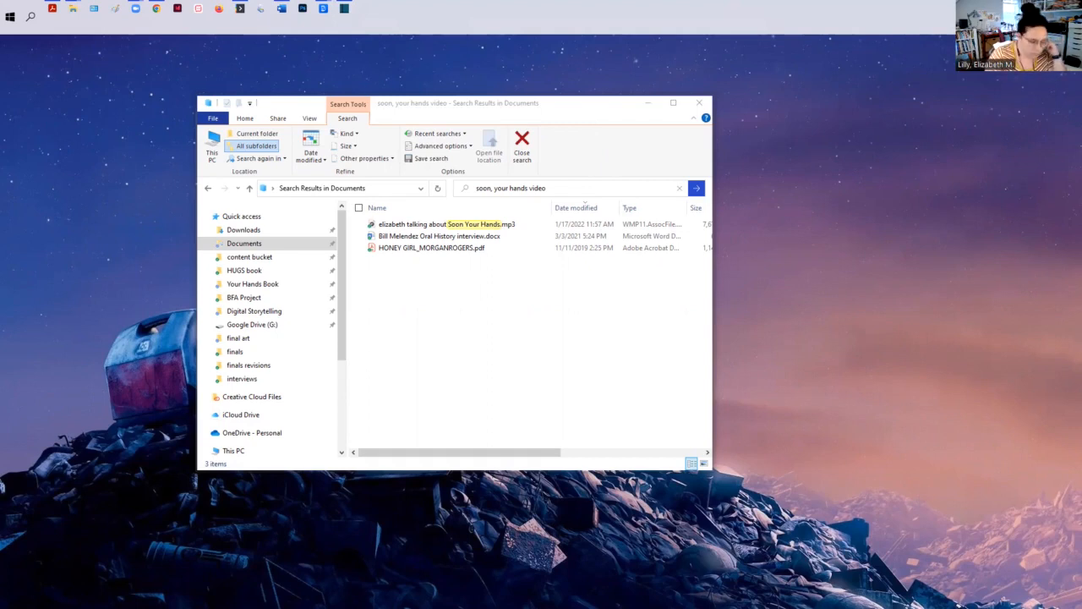
# Step: Switch to the documentary project in Shotcut, make V3 the audible and visible track instead of the edit track, and play its opening seconds
pyautogui.hotkey('alt', 'Tab')
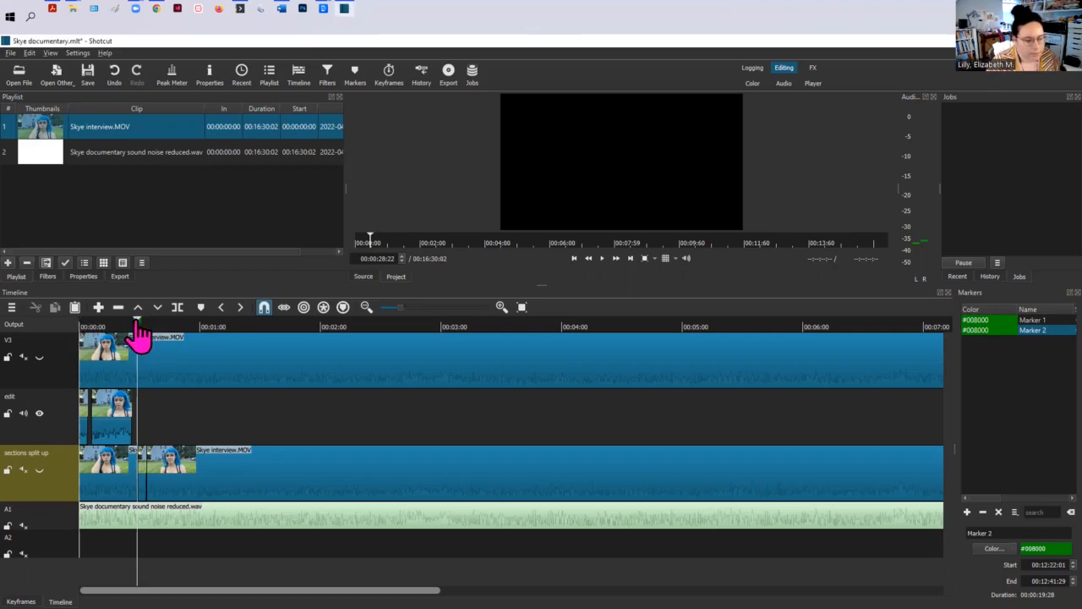
pyautogui.moveTo(137, 325); pyautogui.dragTo(82, 325)
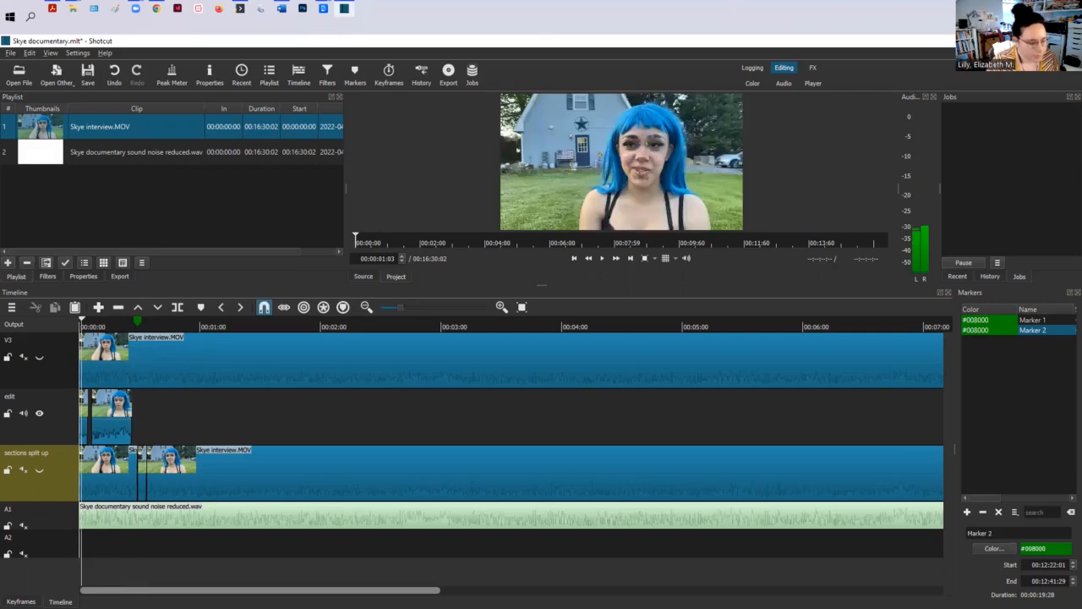
pyautogui.click(39, 415)
pyautogui.click(22, 357)
pyautogui.click(39, 357)
pyautogui.press('space')
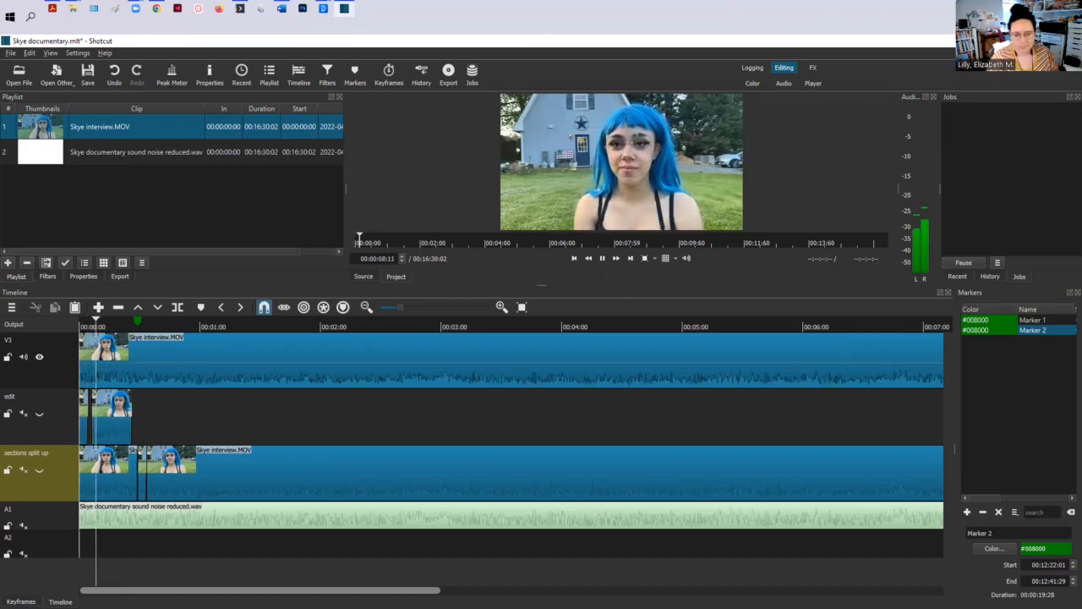
pyautogui.press('space')
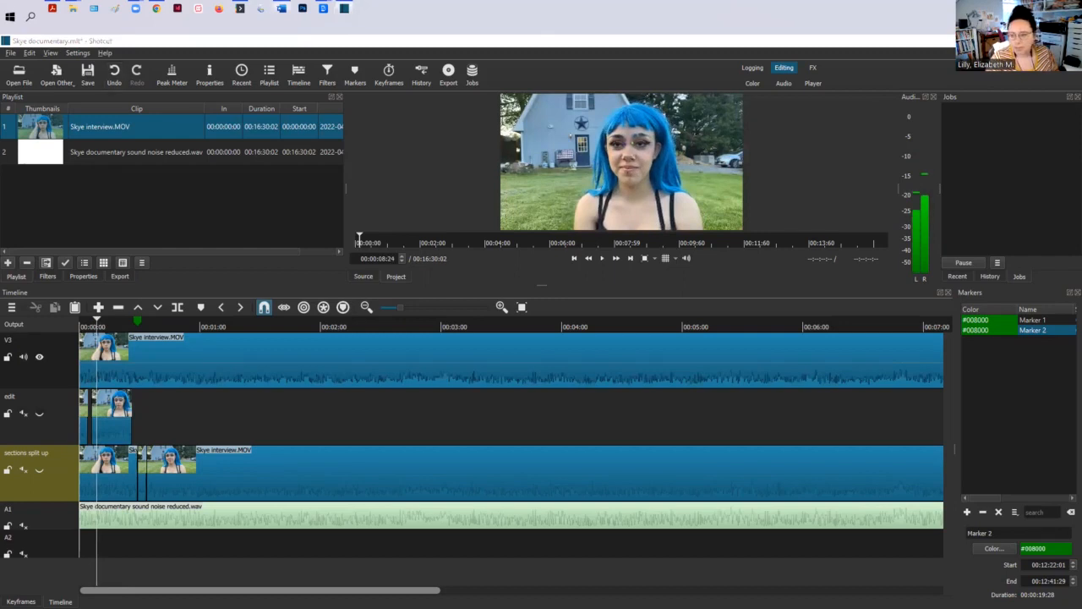
# Step: Return to the Word transcript and find the timestamps of the highlighted answer beginning "no. Um, I always knew that"
pyautogui.moveTo(1081, 65); pyautogui.dragTo(888, 65)
pyautogui.click(1045, 51)
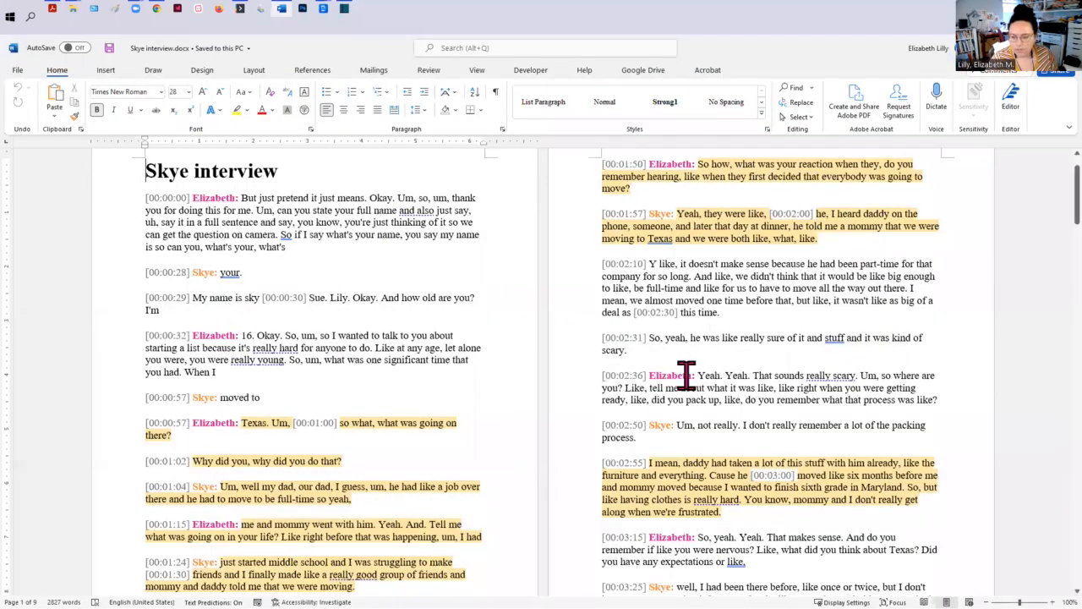
pyautogui.scroll(-5, 662, 391)
pyautogui.scroll(-15, 662, 391)
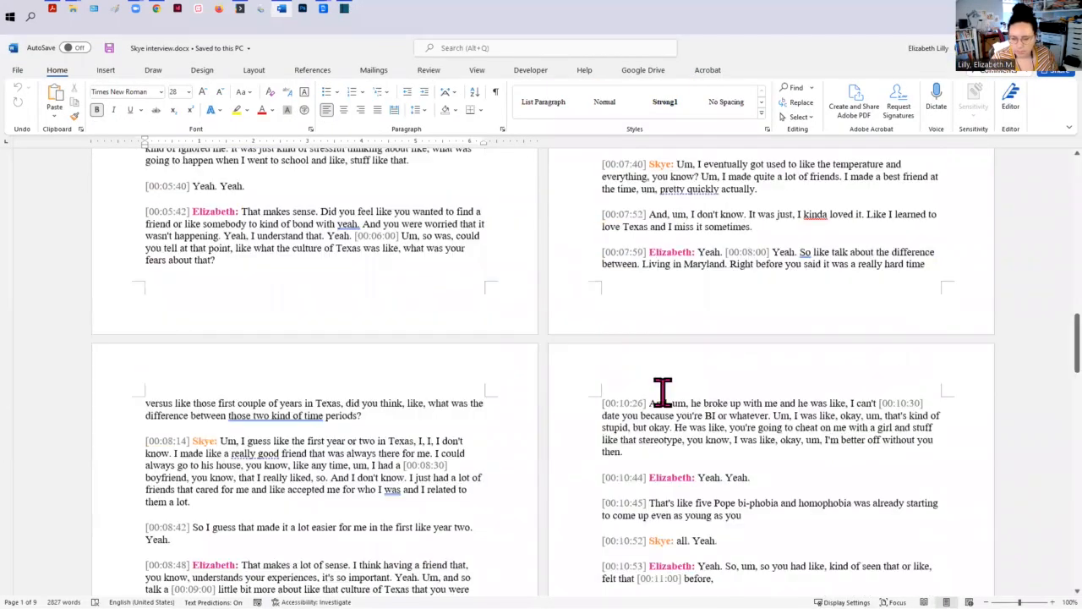
pyautogui.scroll(-10, 662, 391)
pyautogui.scroll(-10, 662, 390)
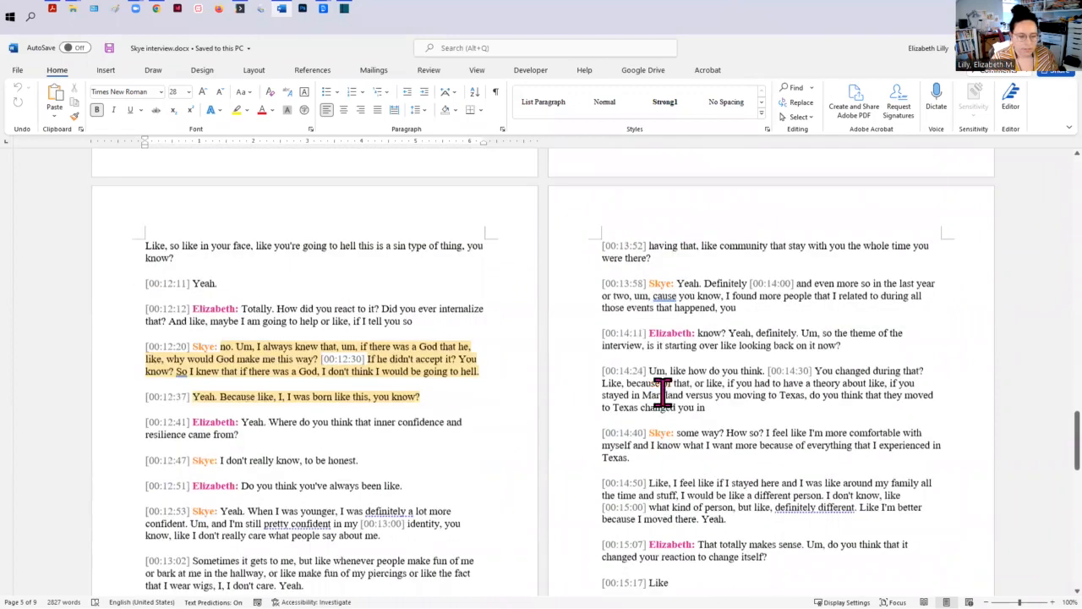
pyautogui.scroll(-1, 245, 338)
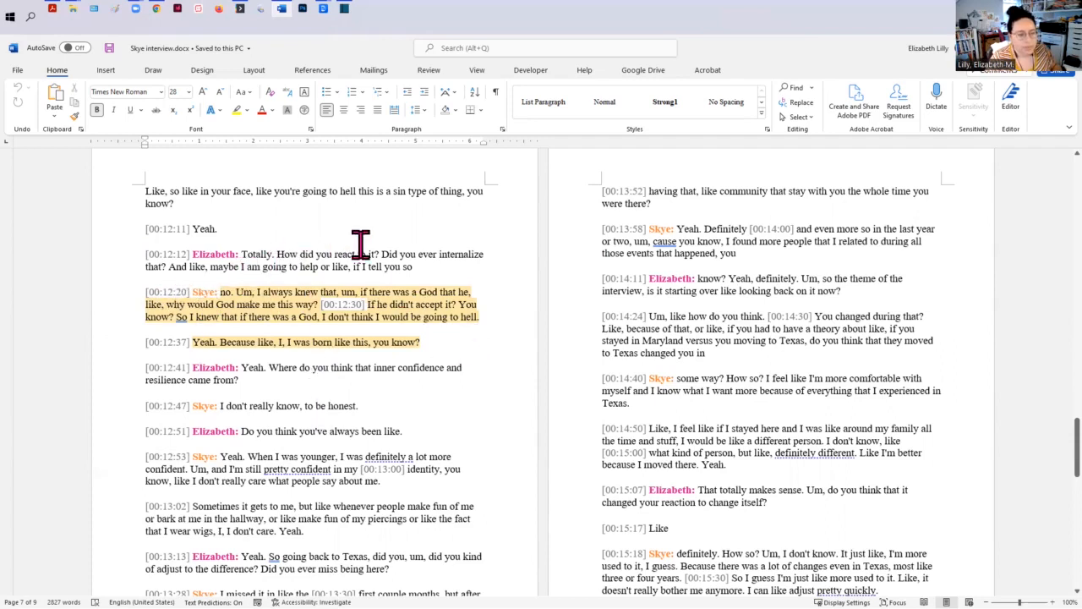
pyautogui.scroll(1, 335, 413)
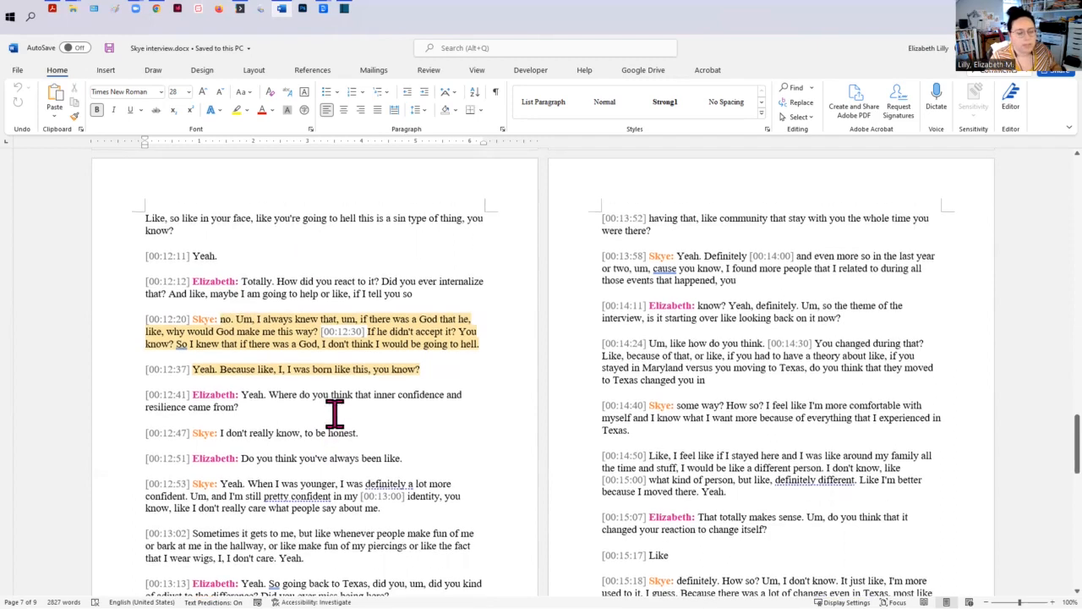
pyautogui.scroll(-1, 334, 412)
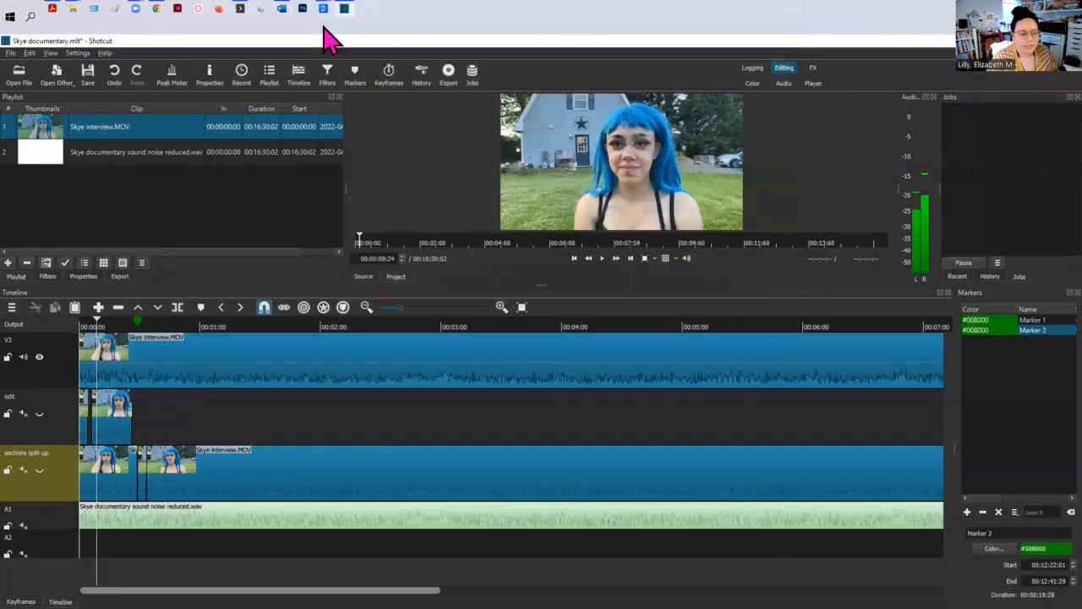
pyautogui.click(279, 10)
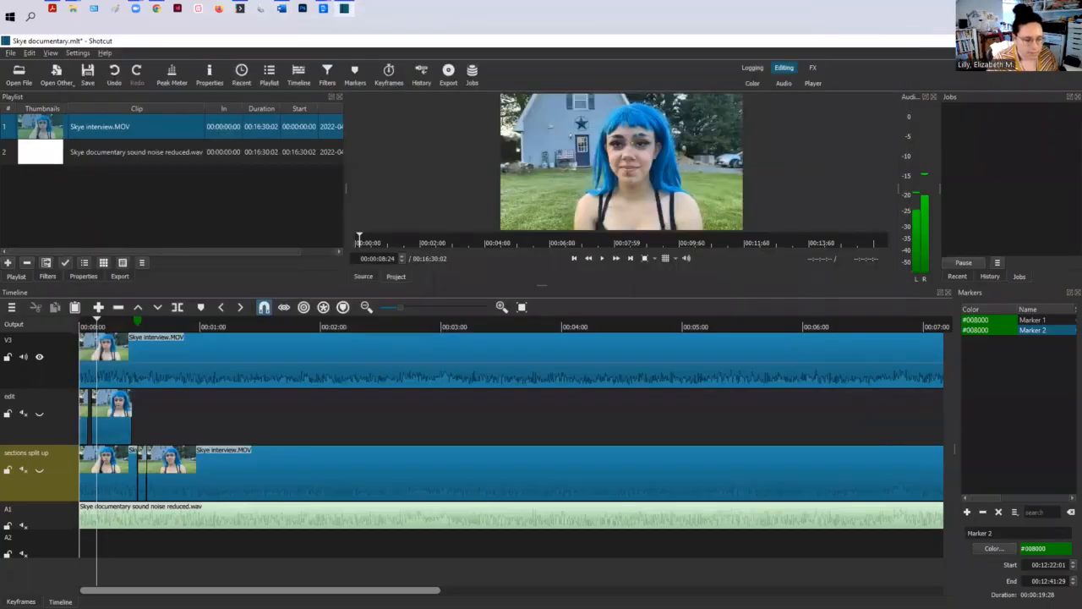
# Step: Move the playhead to the start of Marker 2's range at about 12:22 and play the passage to about 12:45
pyautogui.moveTo(96, 321); pyautogui.dragTo(798, 321)
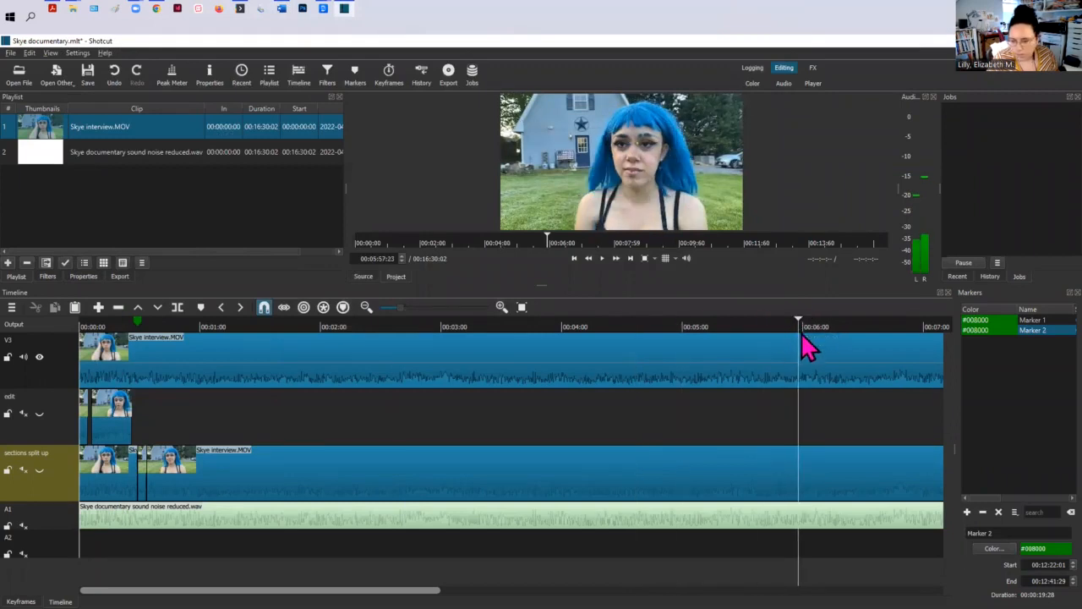
pyautogui.moveTo(262, 590); pyautogui.dragTo(544, 590)
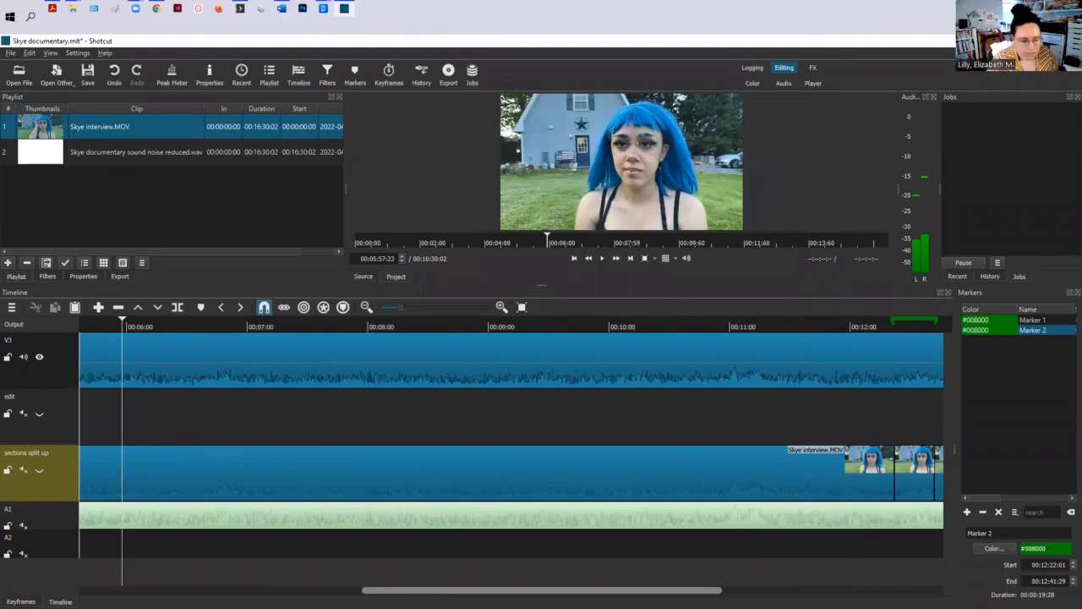
pyautogui.moveTo(121, 322); pyautogui.dragTo(837, 322)
pyautogui.moveTo(592, 590); pyautogui.dragTo(748, 590)
pyautogui.moveTo(461, 553); pyautogui.dragTo(551, 554)
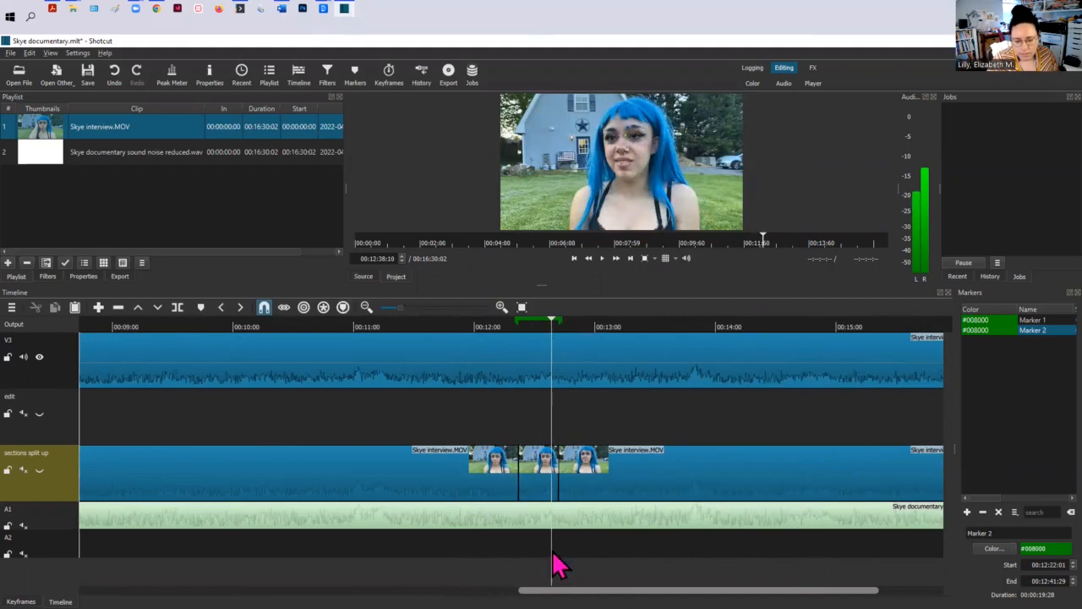
pyautogui.moveTo(551, 321); pyautogui.dragTo(518, 322)
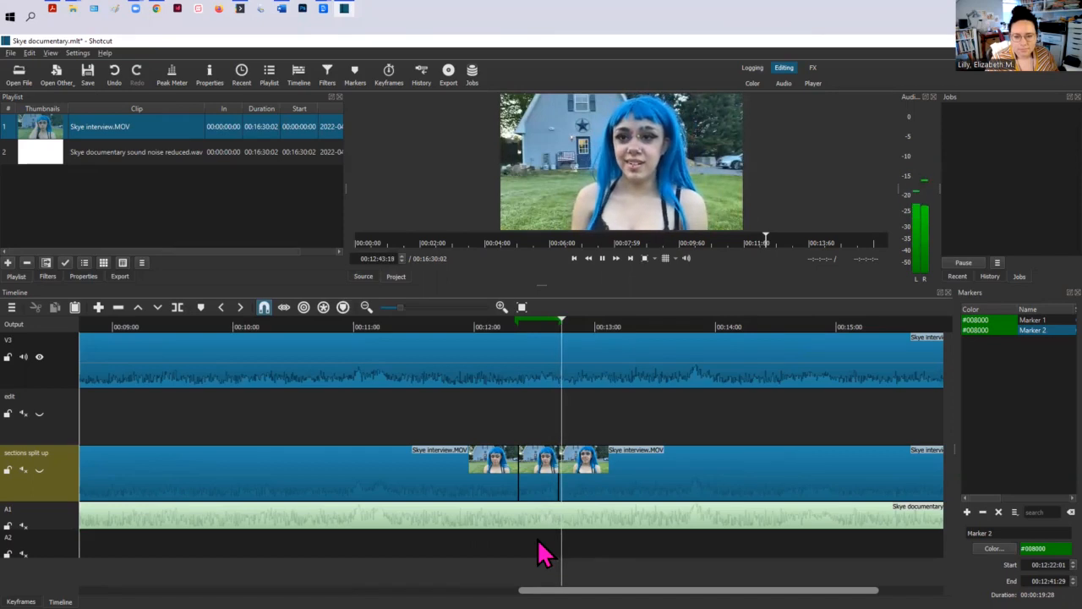
pyautogui.press('space')
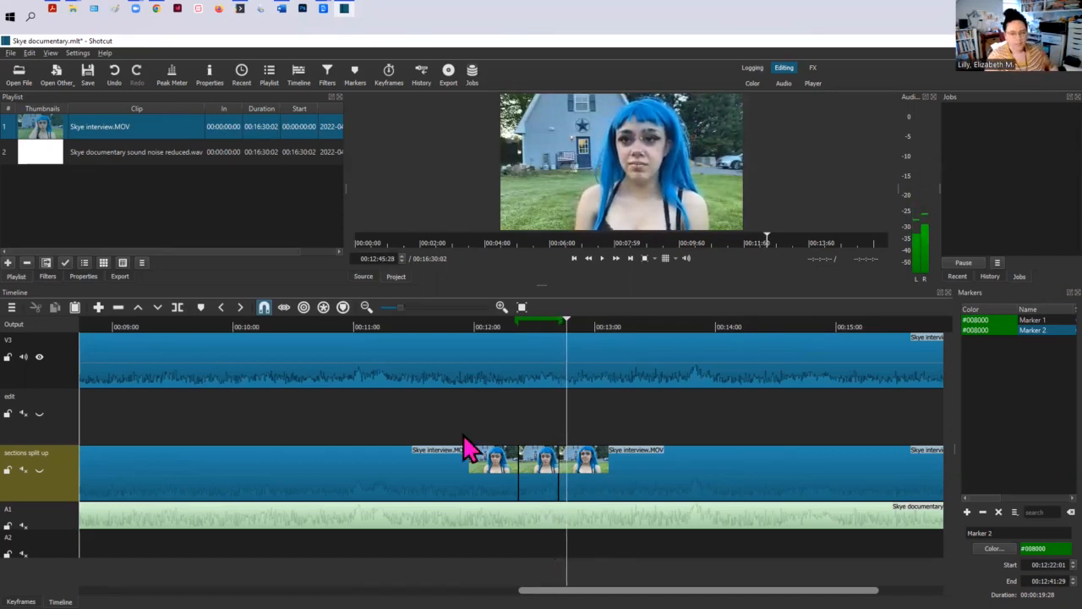